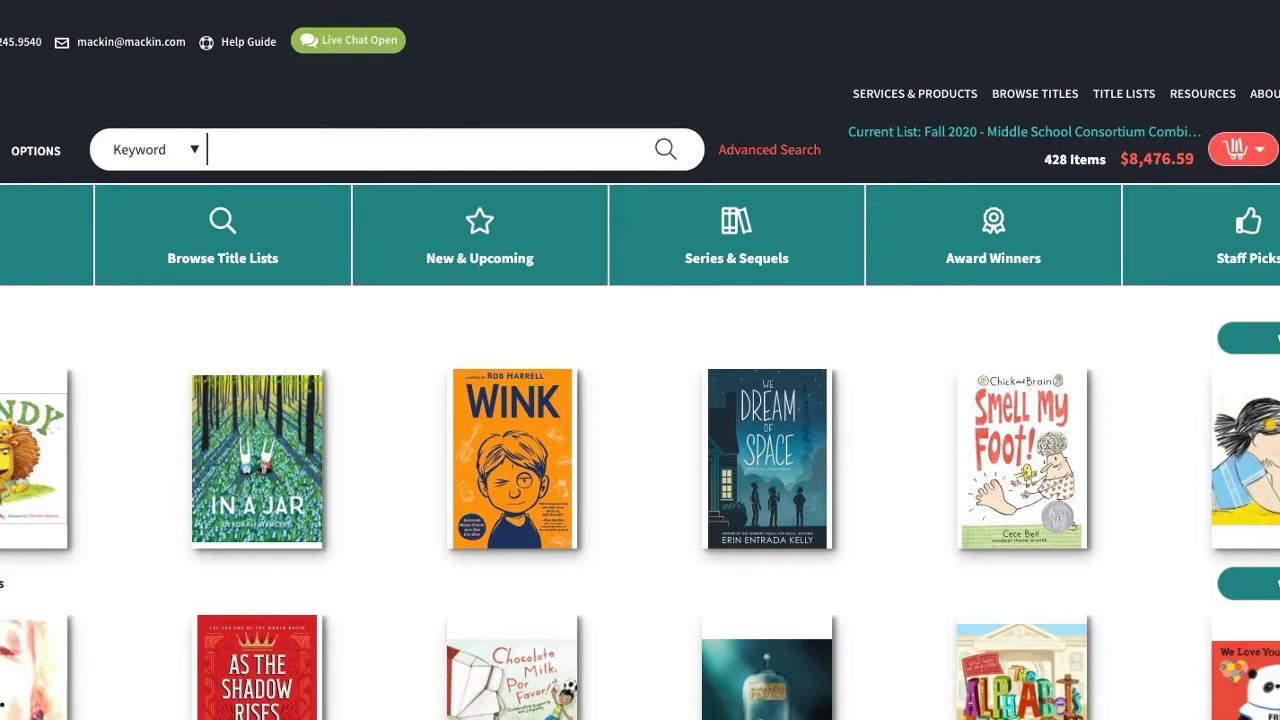
Search Mackin.com for 'Journey of the Pale Bear' and scroll through the format results.
type("Journey of")
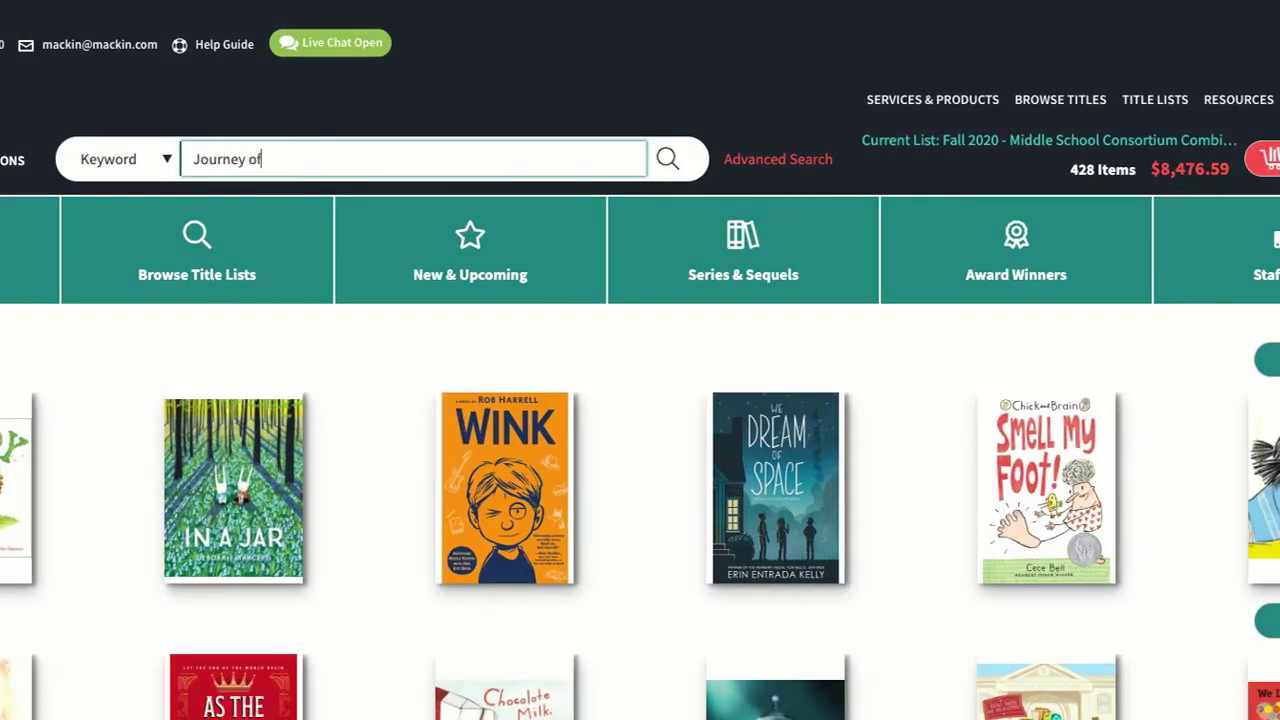
type(" the Pale")
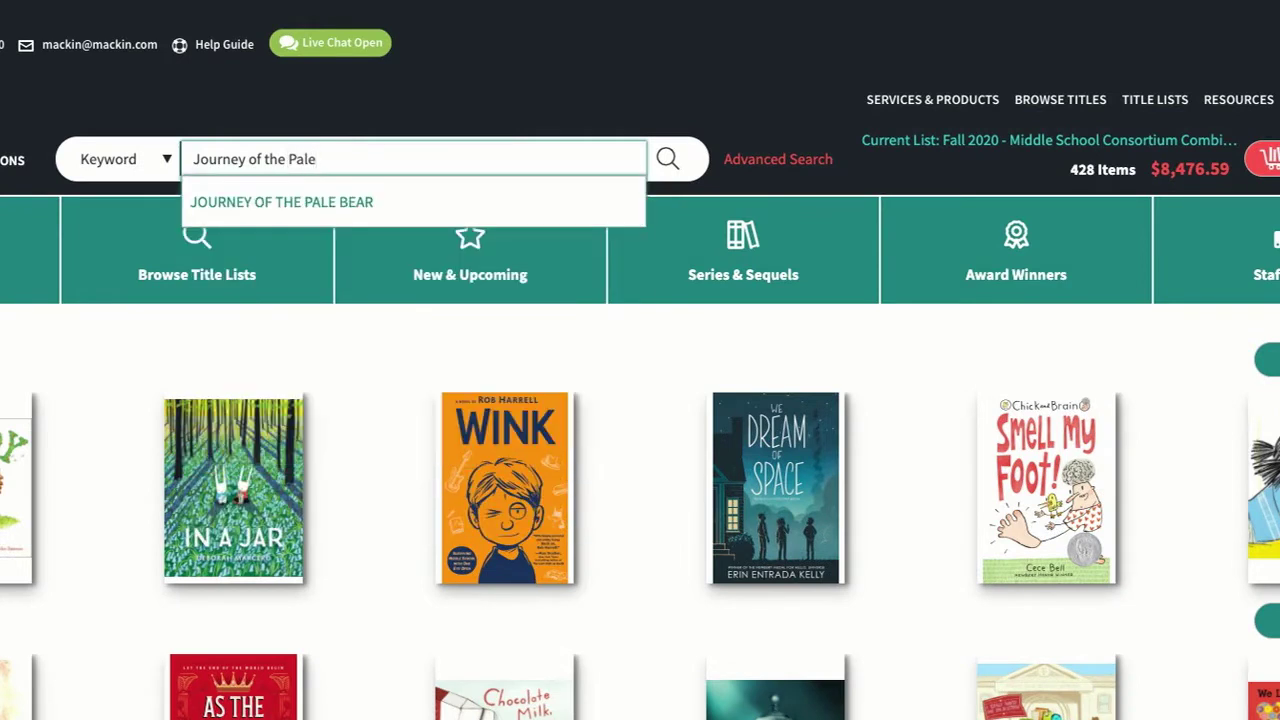
left_click(370, 204)
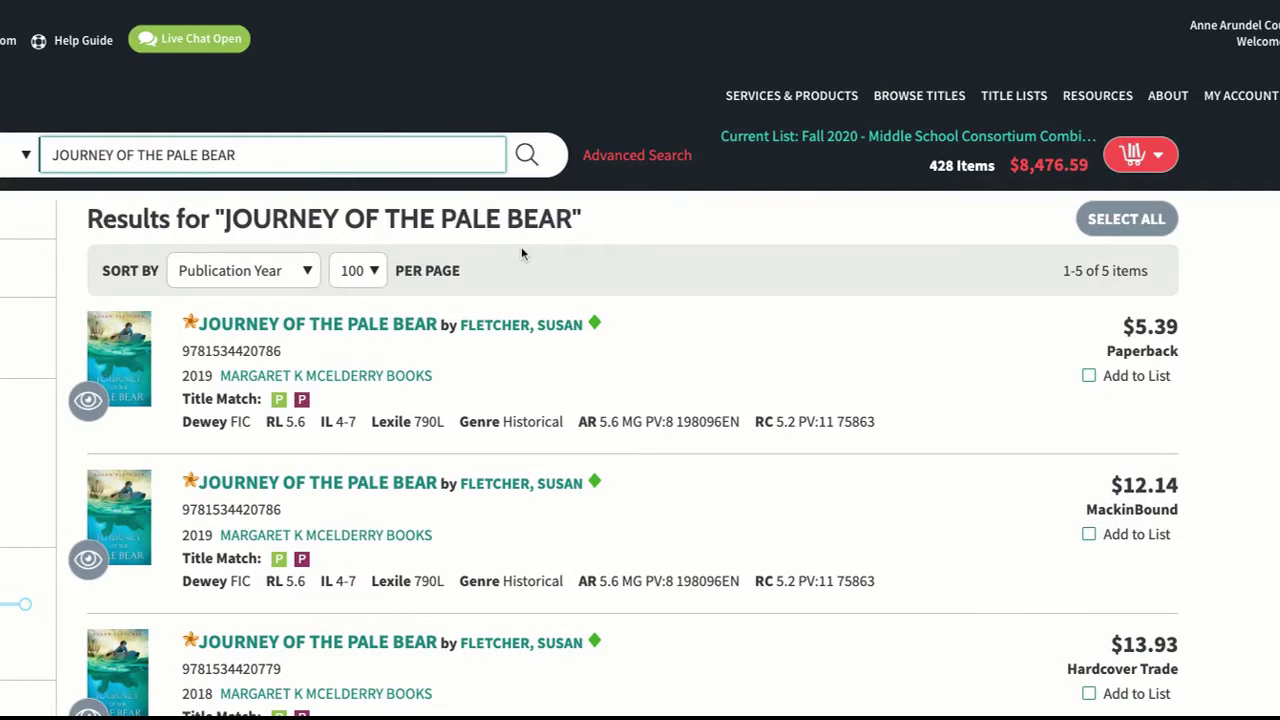
scroll(521, 254, "down", 2)
scroll(790, 263, "down", 1)
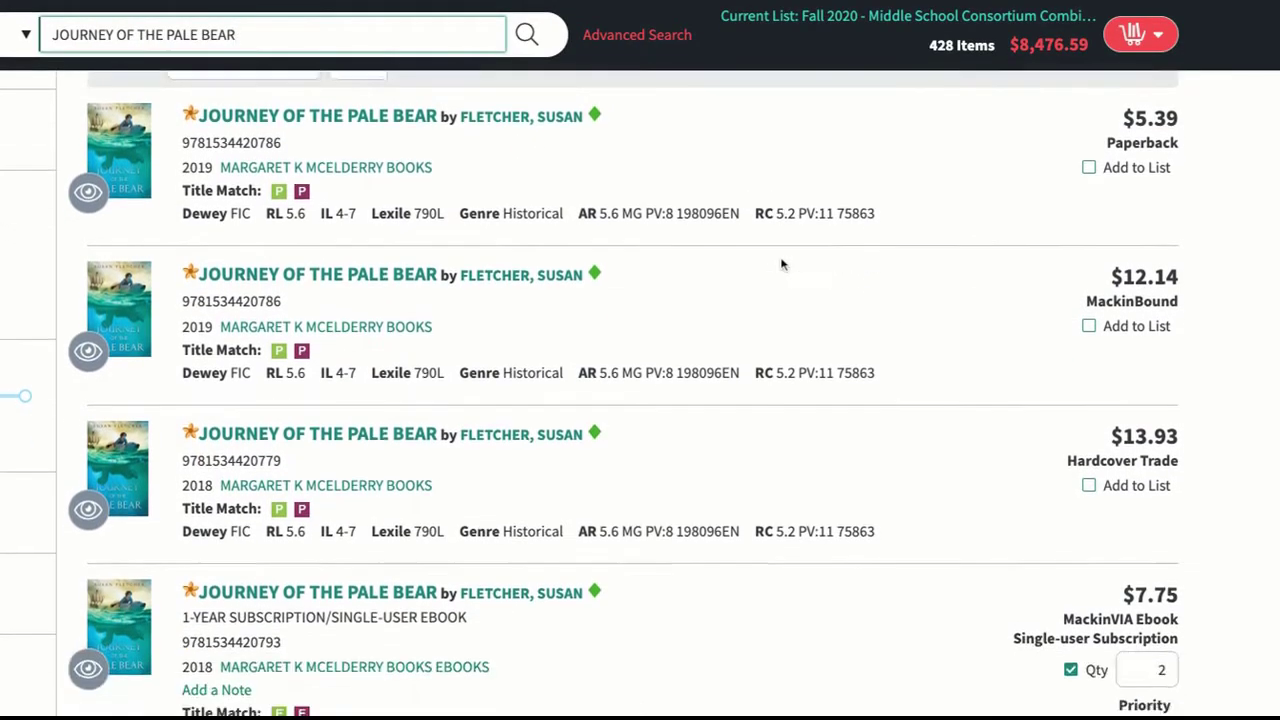
scroll(783, 264, "down", 1)
scroll(777, 275, "down", 1)
scroll(774, 274, "down", 1)
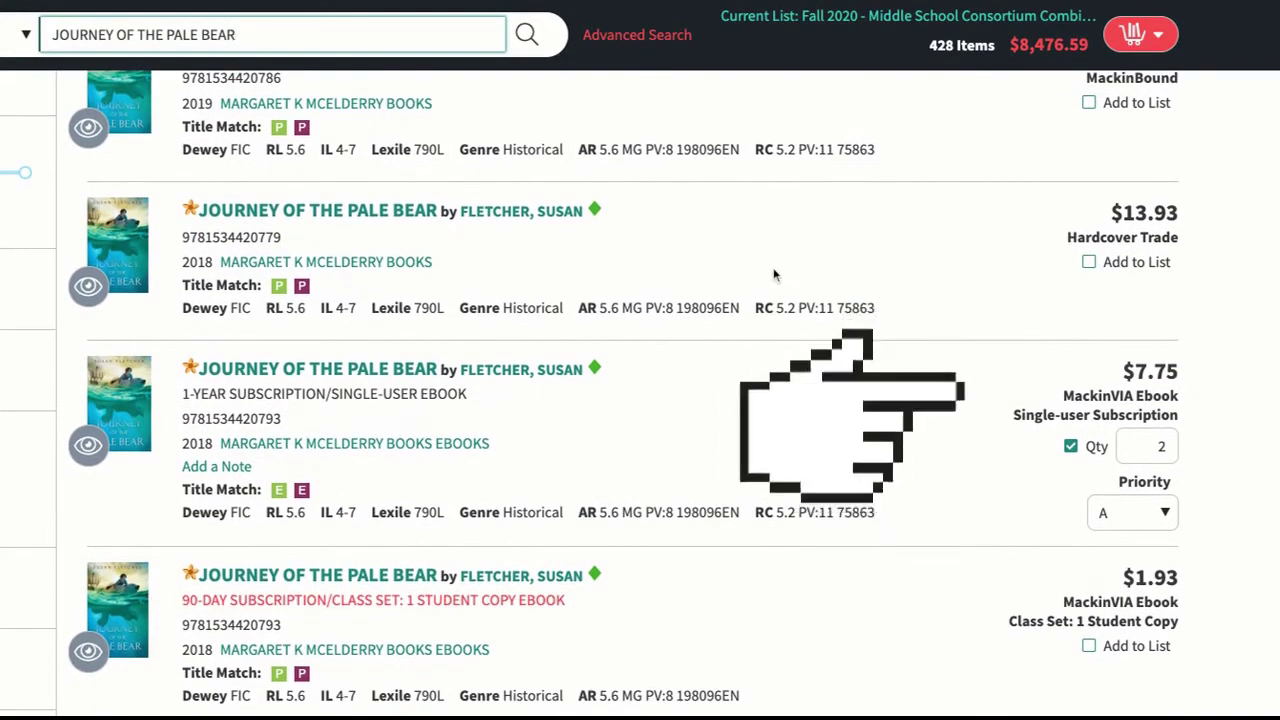
scroll(773, 275, "down", 1)
scroll(773, 275, "down", 1)
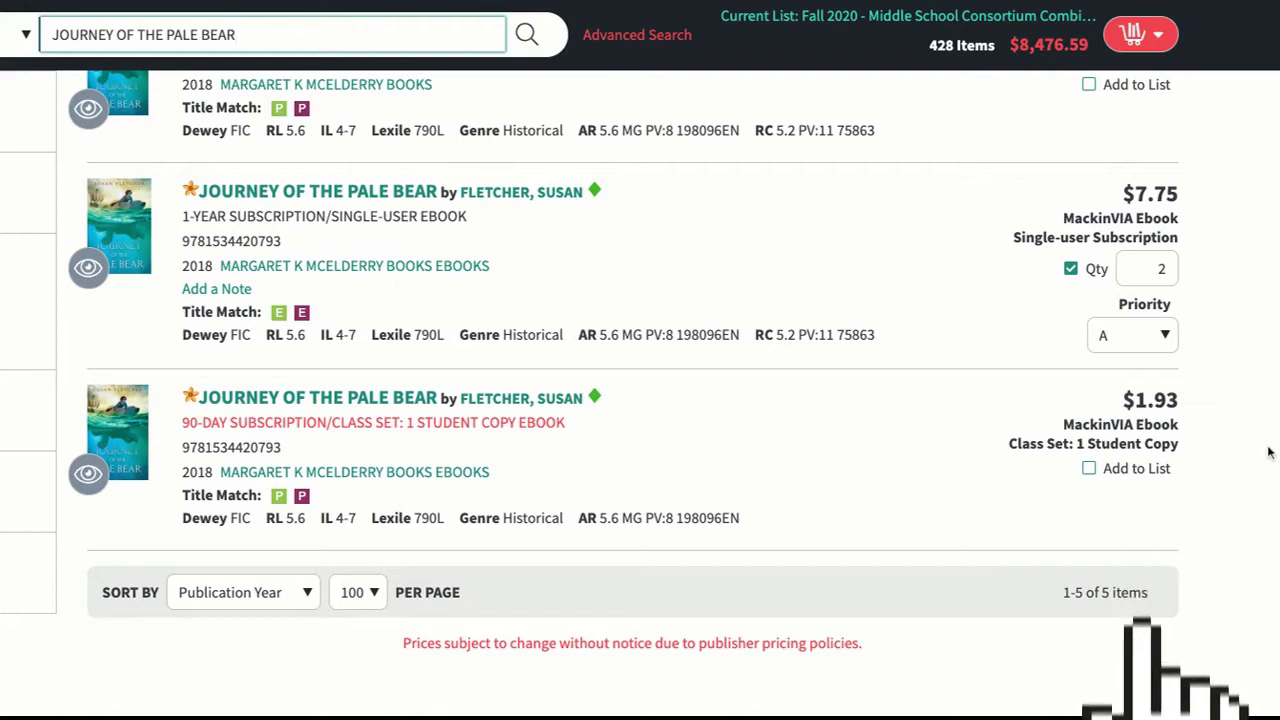
scroll(1268, 450, "down", 2)
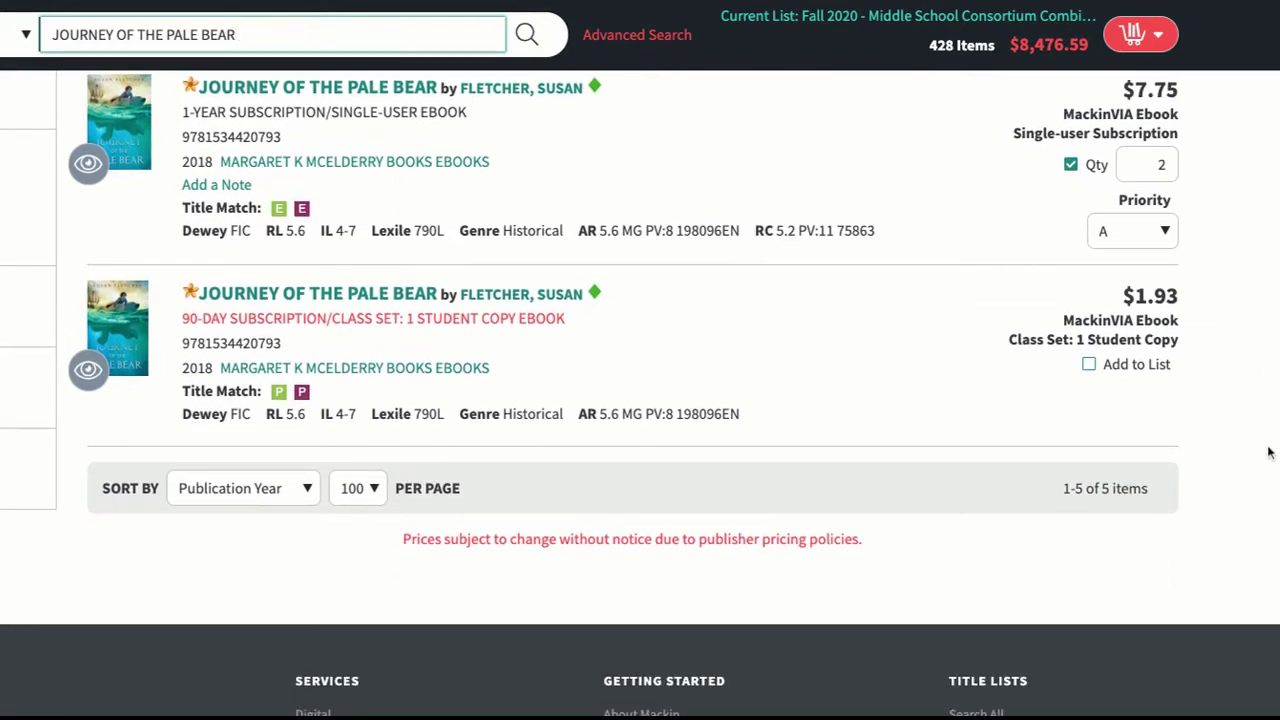
Open the details of the 90-day class-set ebook edition.
left_click(392, 295)
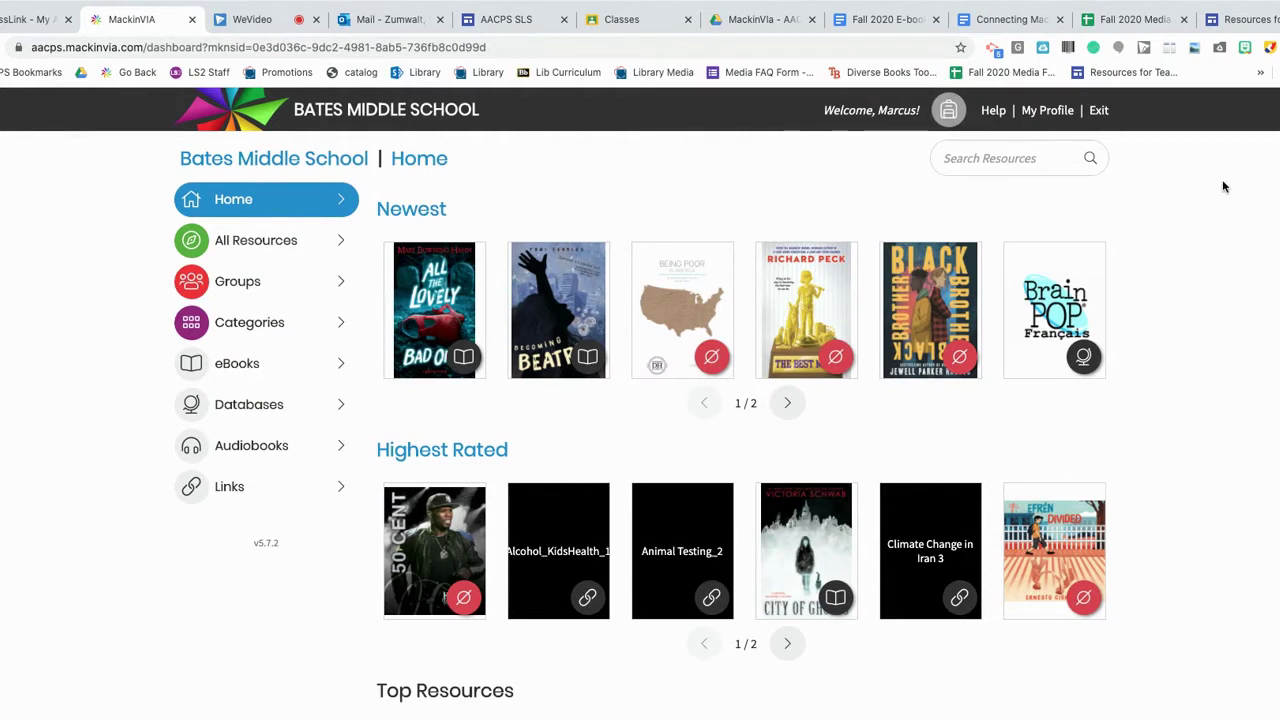
Sign in to the MackinVIA administrator site from the avatar menu.
left_click(949, 111)
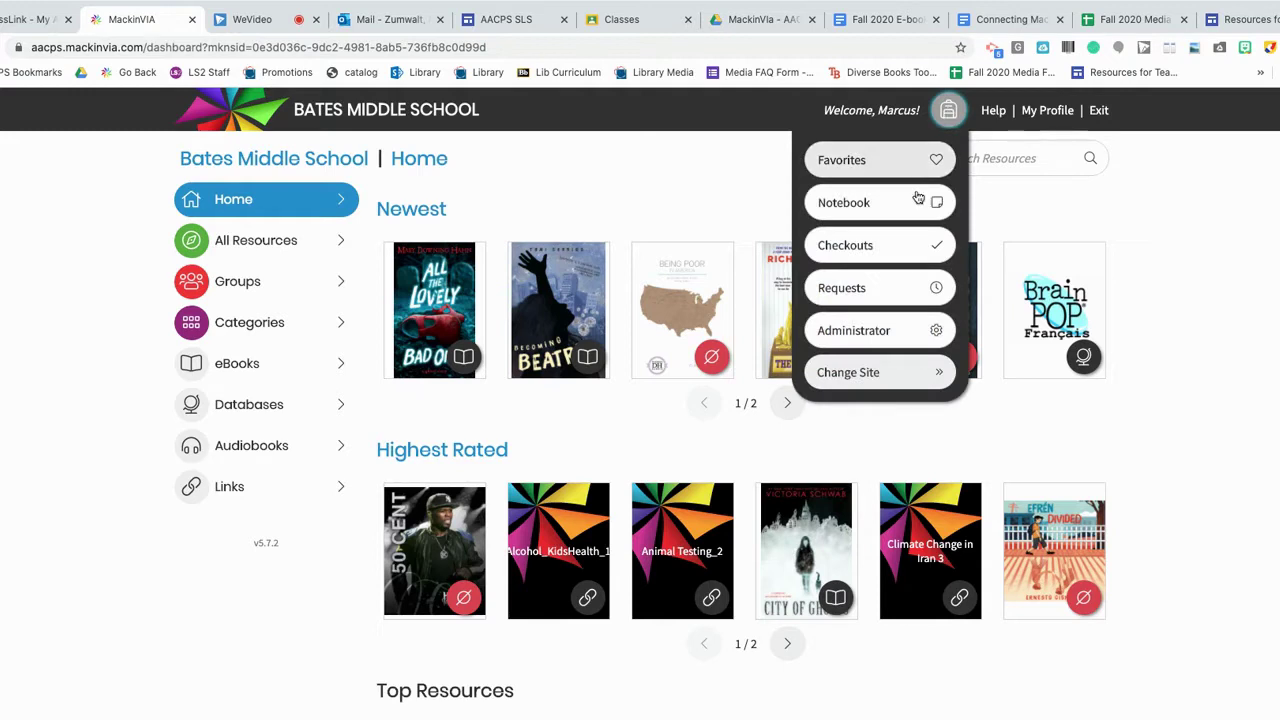
left_click(917, 332)
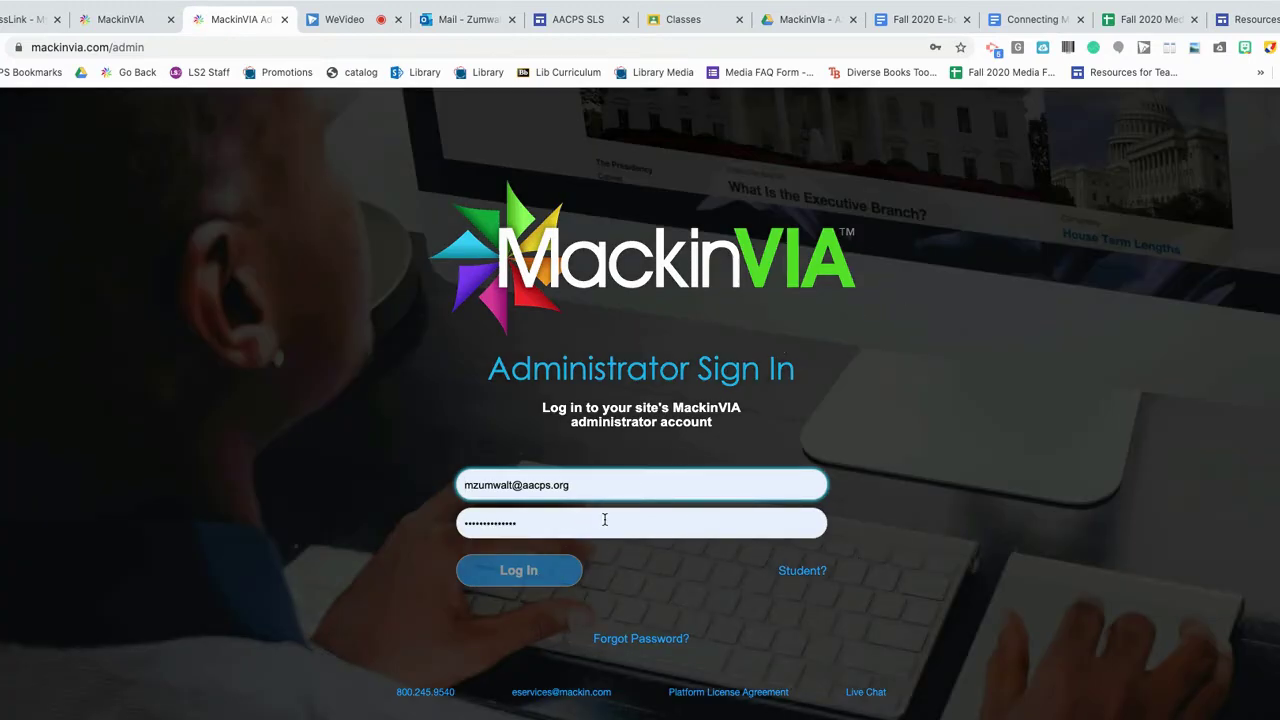
key("Return")
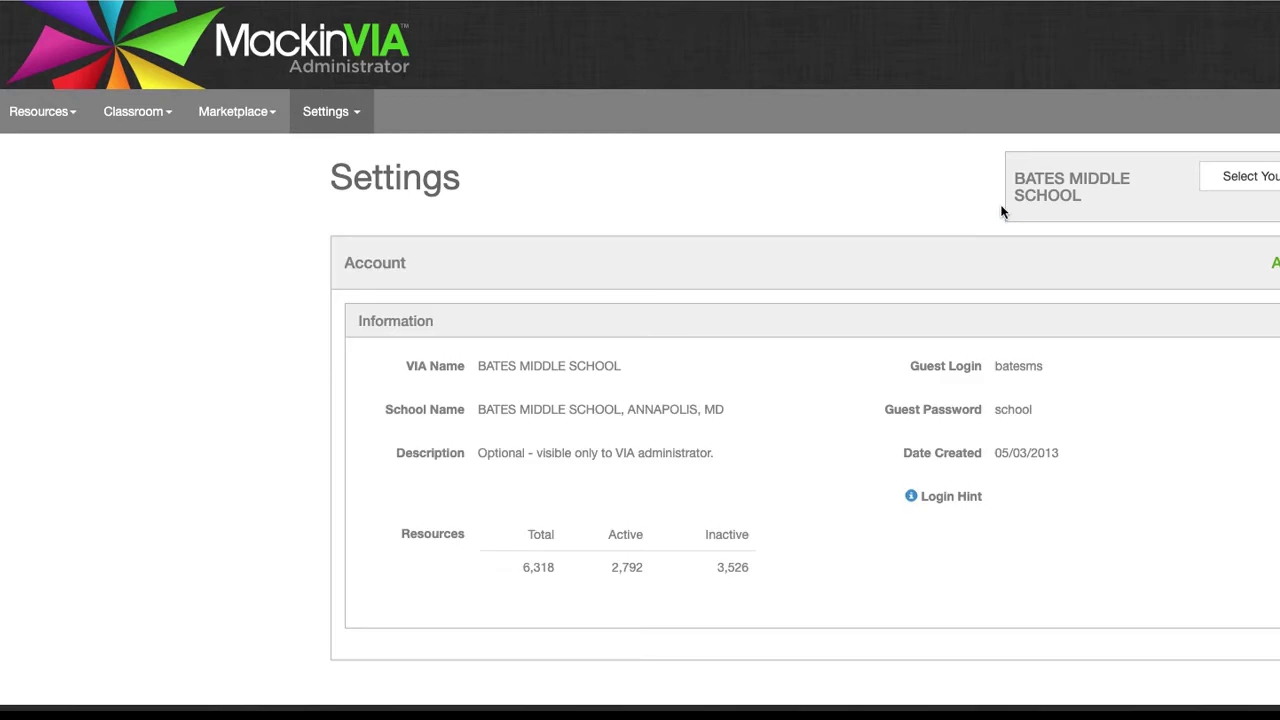
scroll(980, 232, "down", 1)
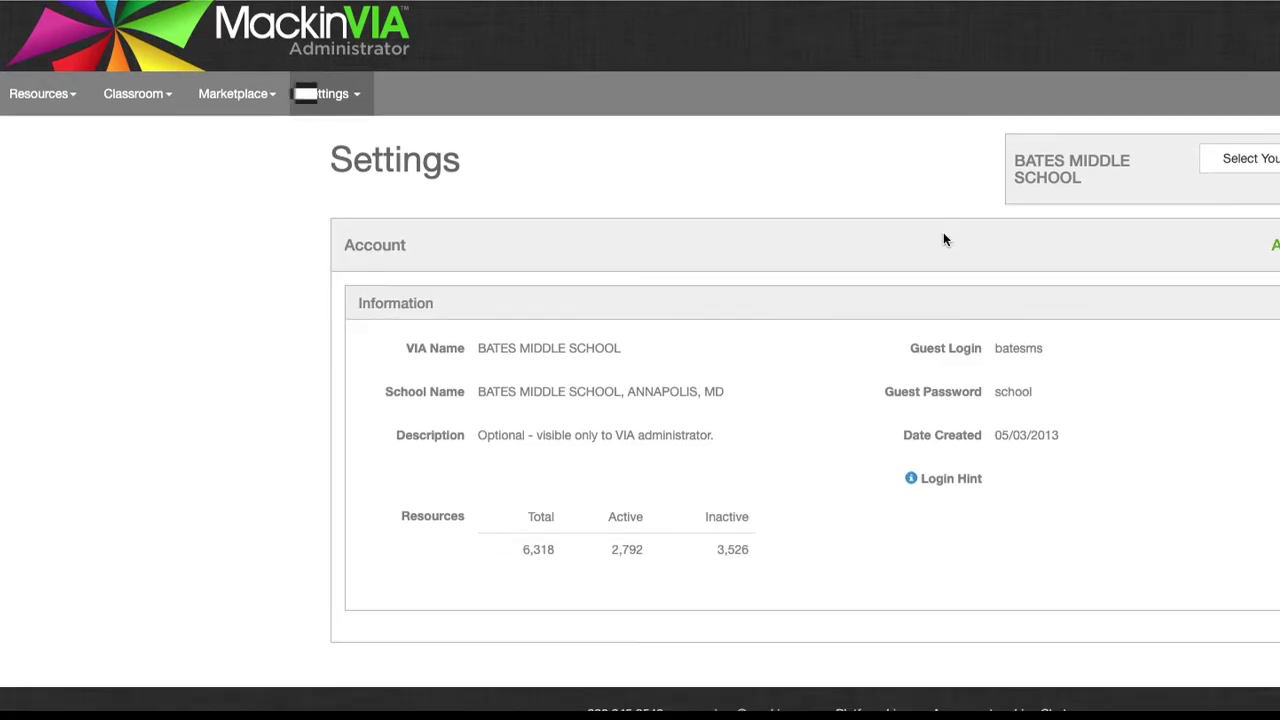
left_click(168, 100)
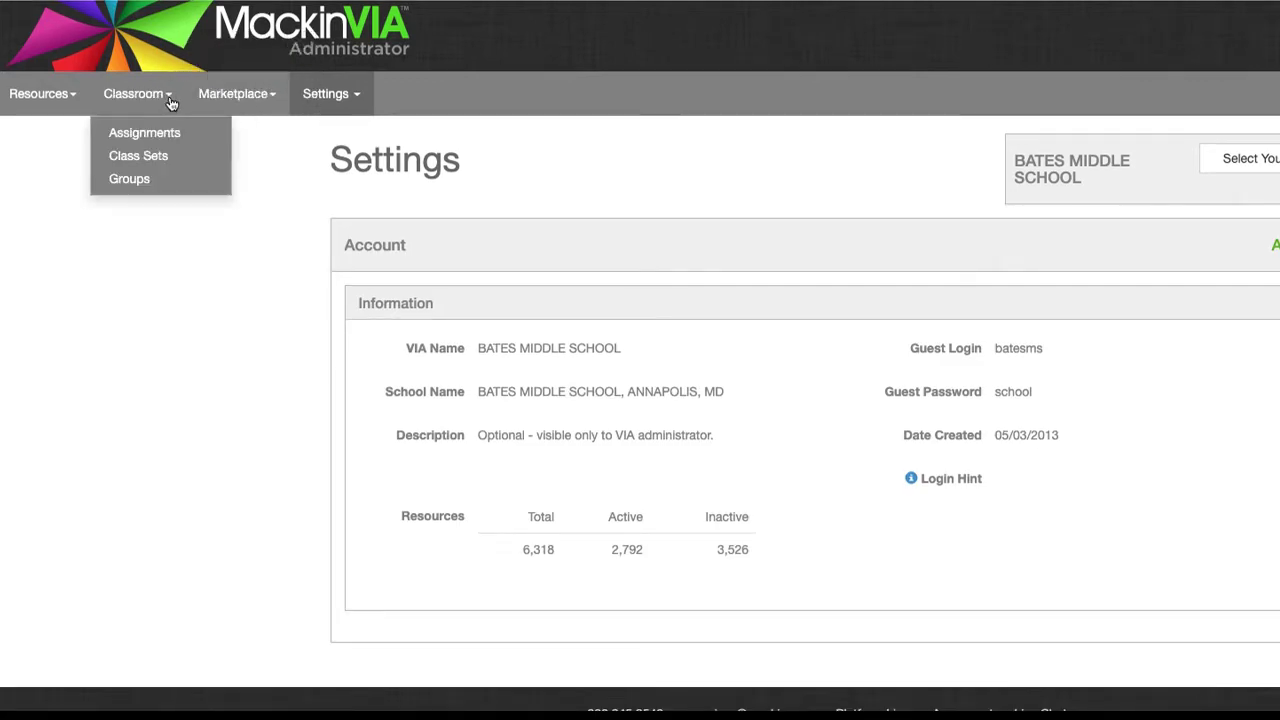
Open Classroom > Class Sets, showing Journey of the Pale Bear with 5 of 5 copies.
left_click(157, 139)
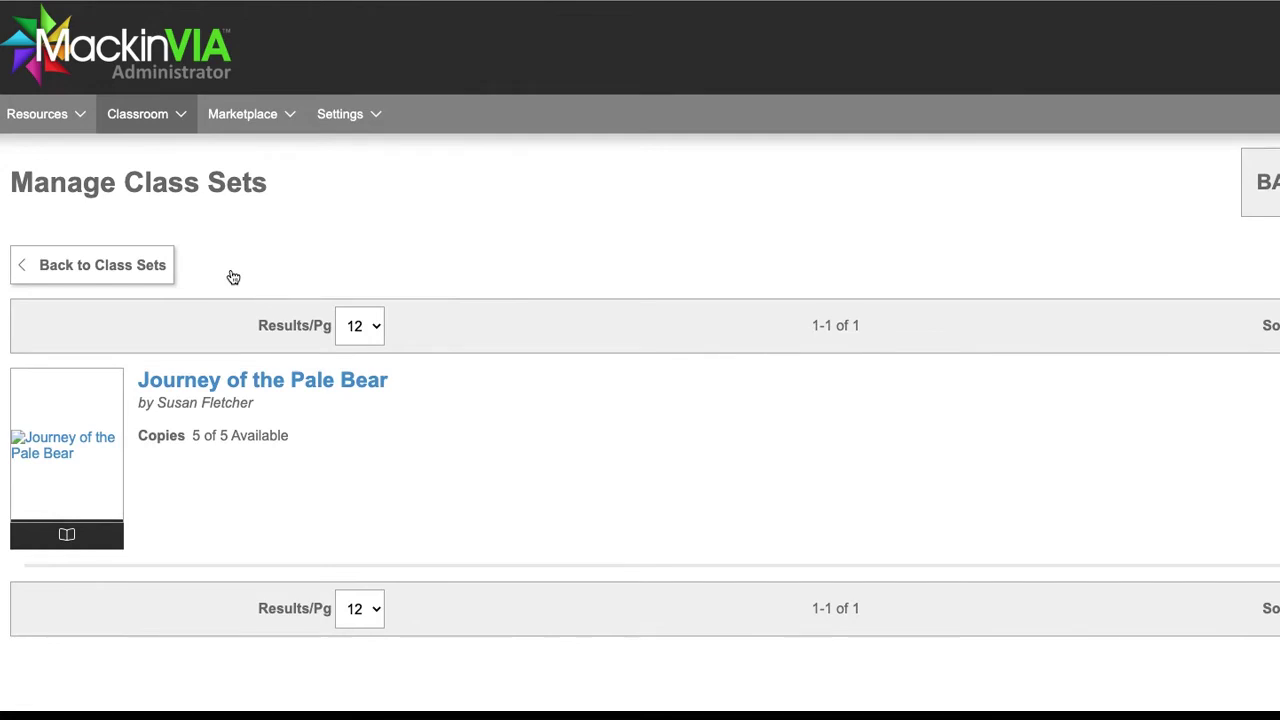
scroll(209, 300, "down", 1)
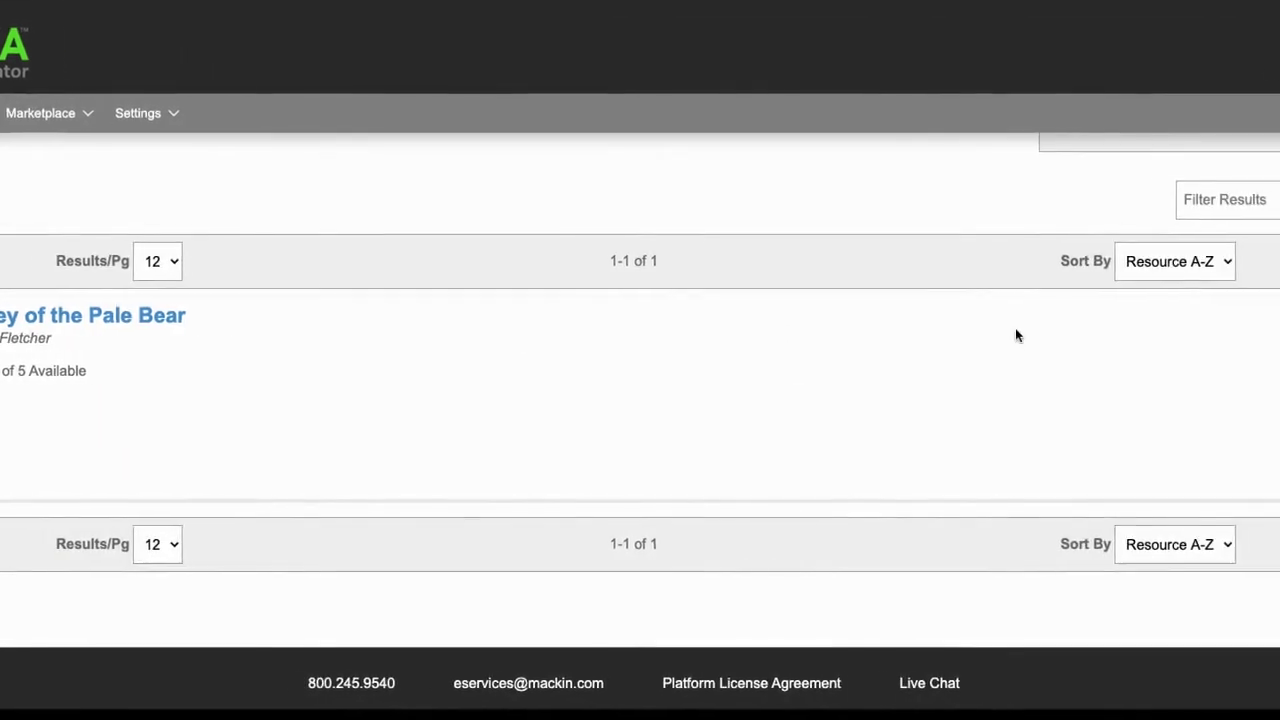
Allocate 2 copies of Journey of the Pale Bear starting 10/01/2020 and save.
left_click(1180, 324)
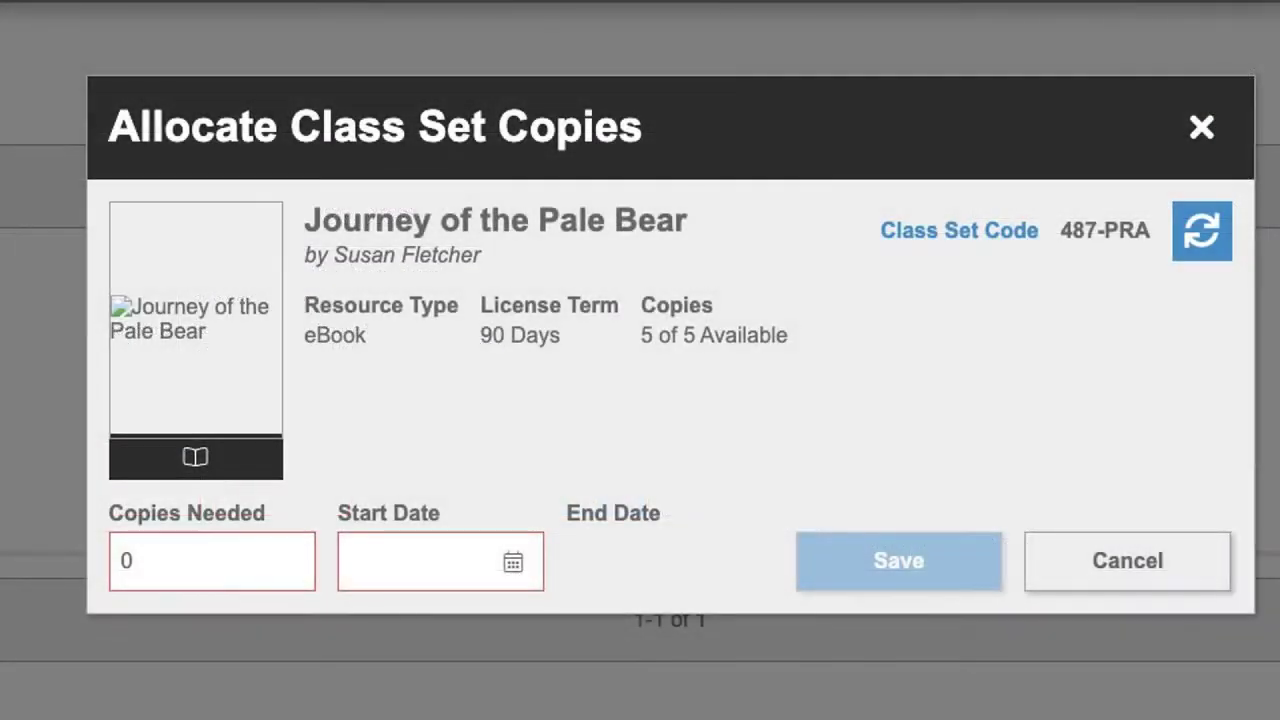
mouse_move(212, 561)
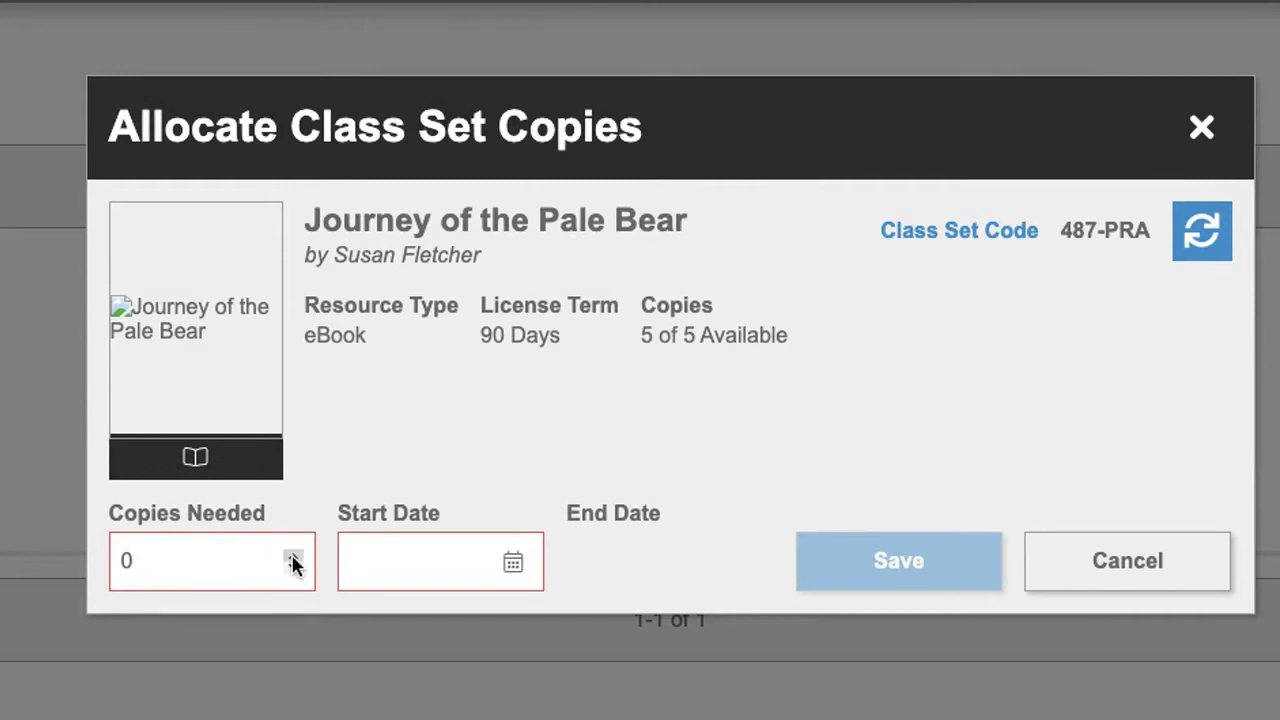
left_click(293, 556)
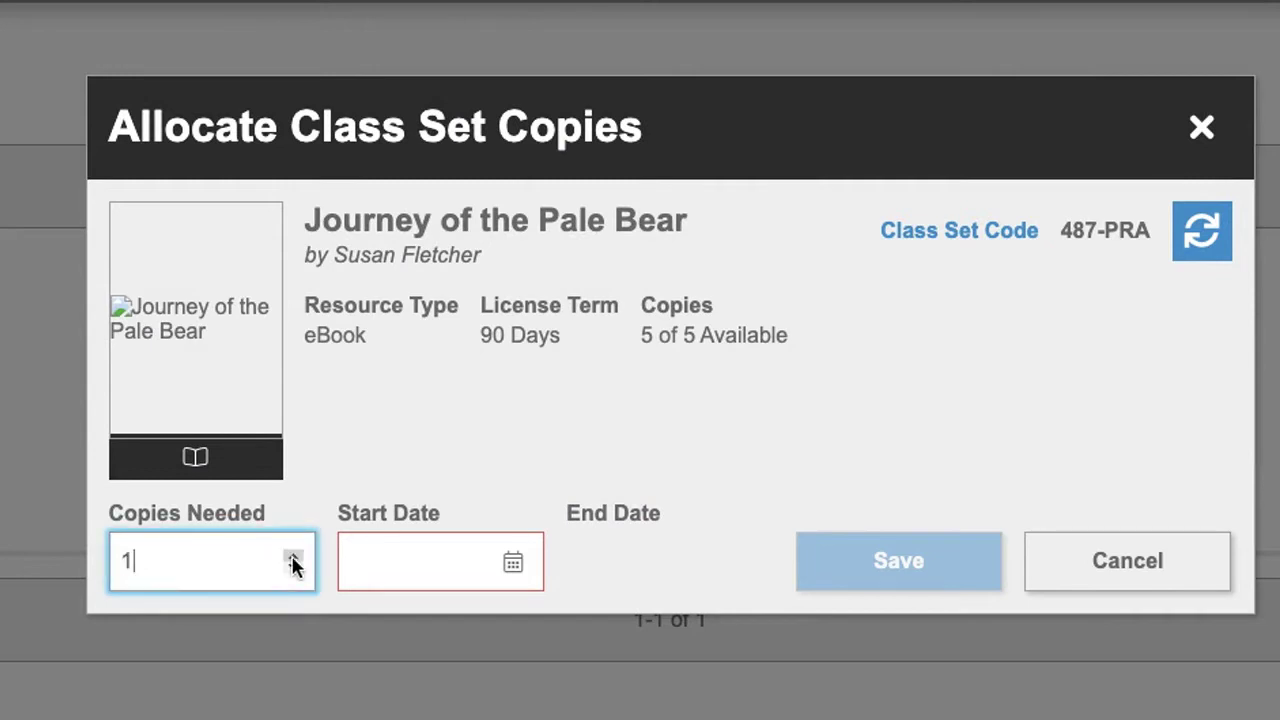
left_click(513, 565)
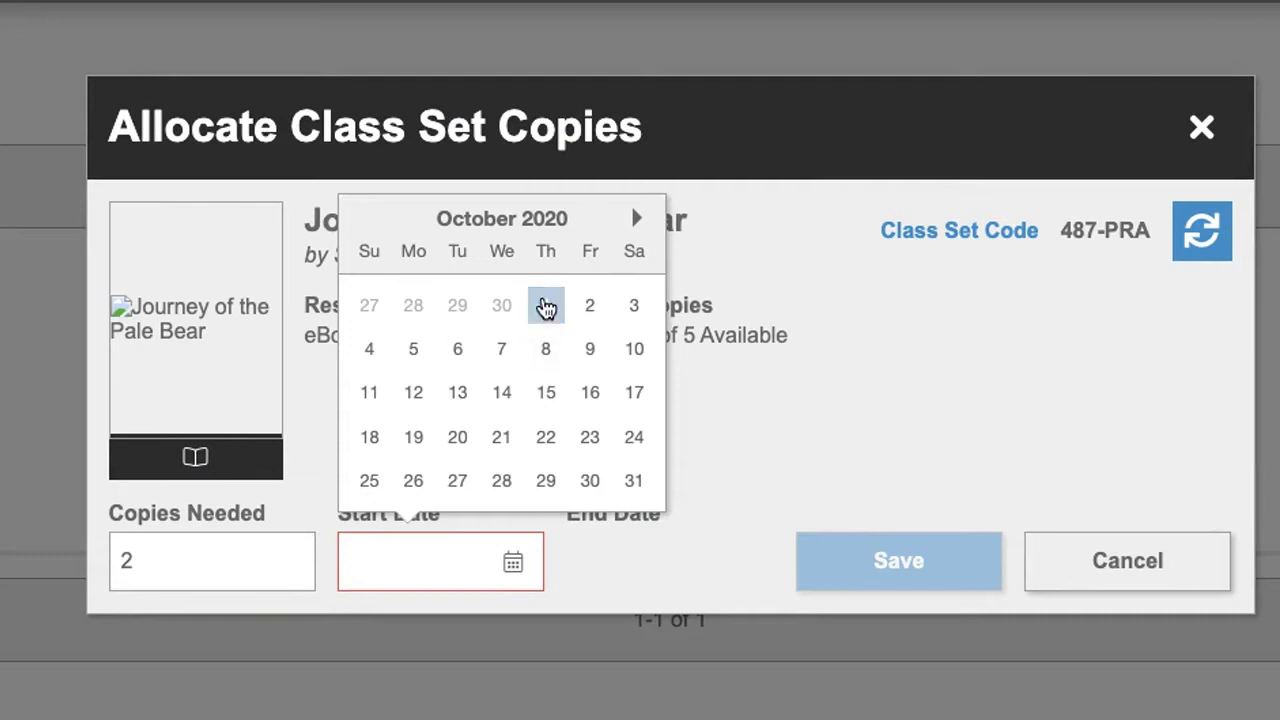
left_click(545, 305)
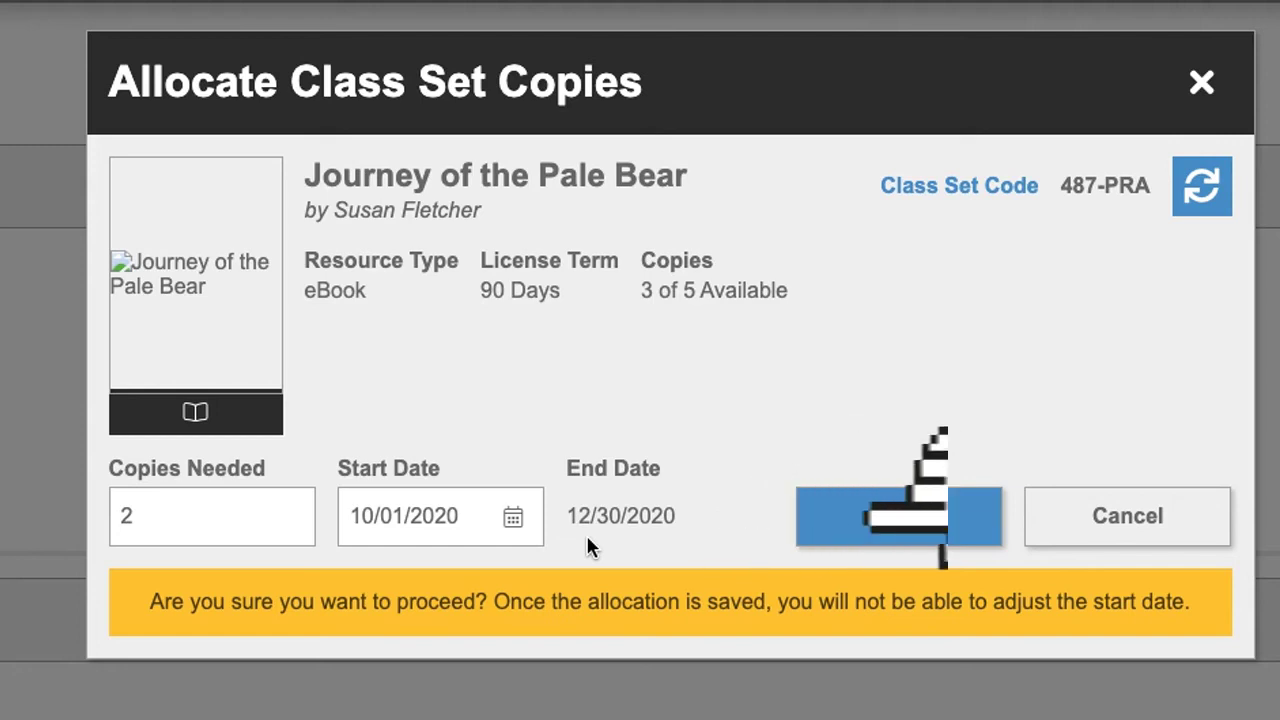
left_click(888, 522)
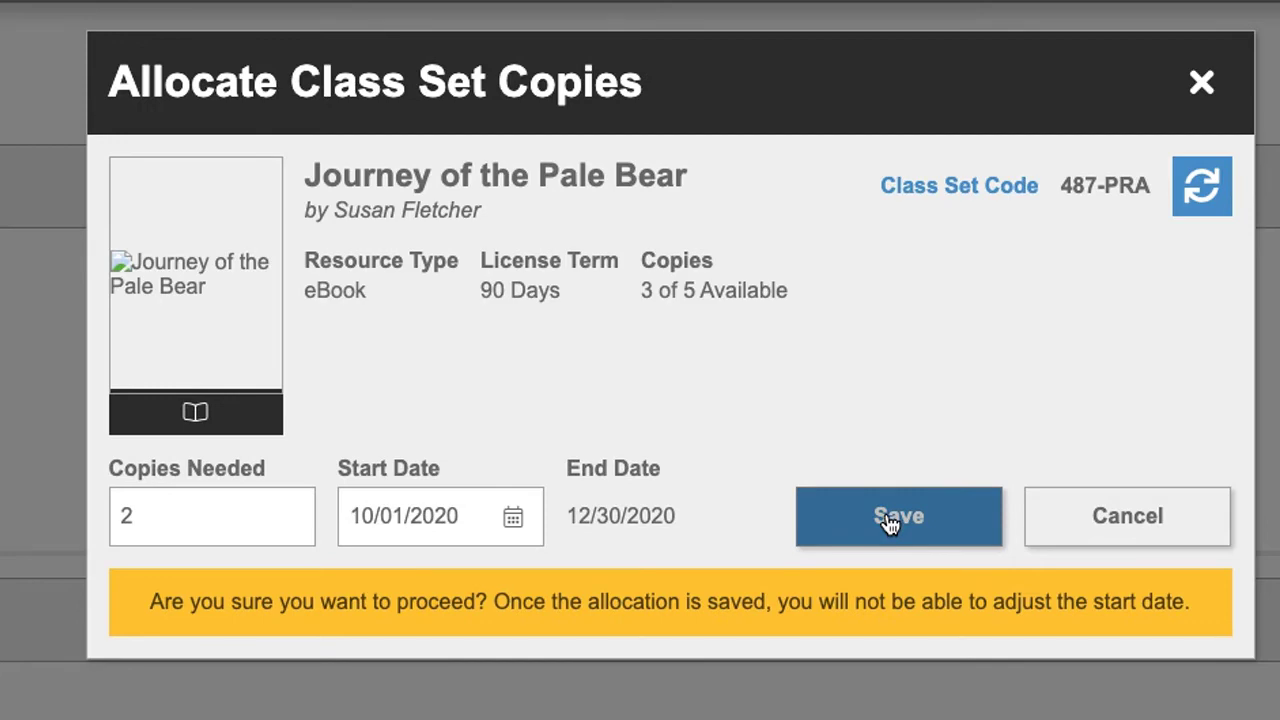
Confirm the allocation and copy the 487-PRA class set link.
left_click(889, 522)
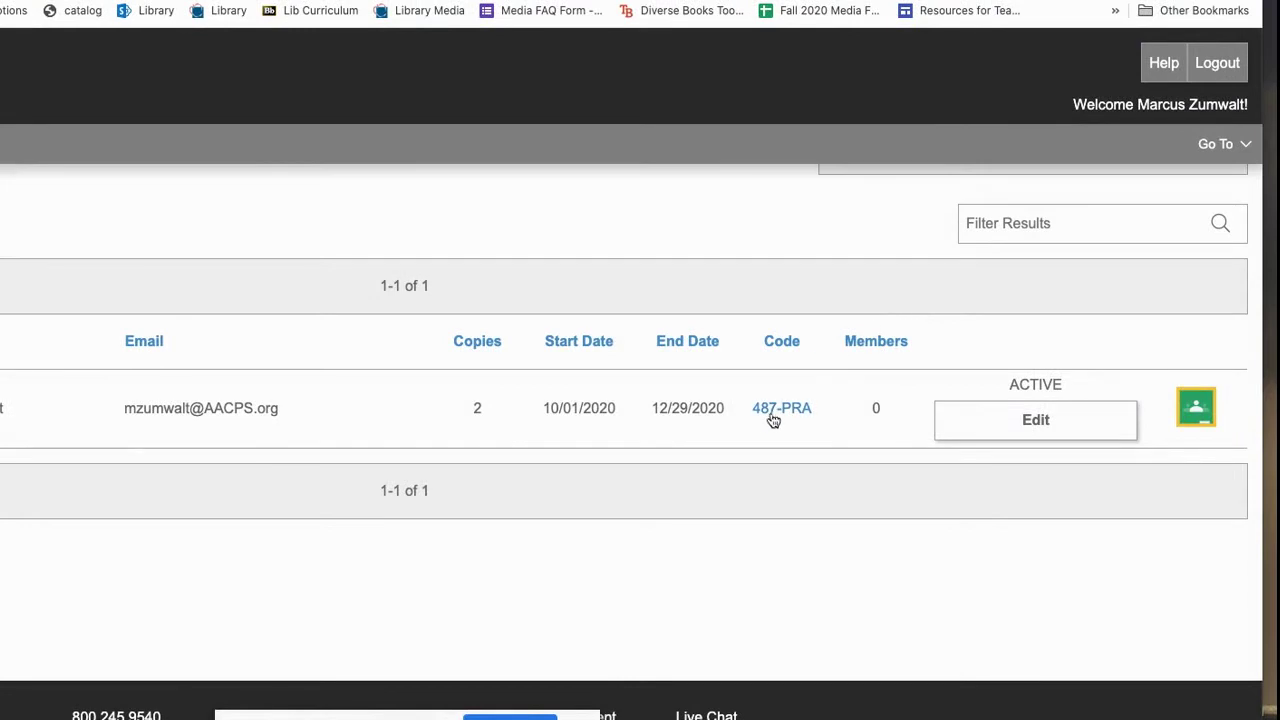
left_click(773, 410)
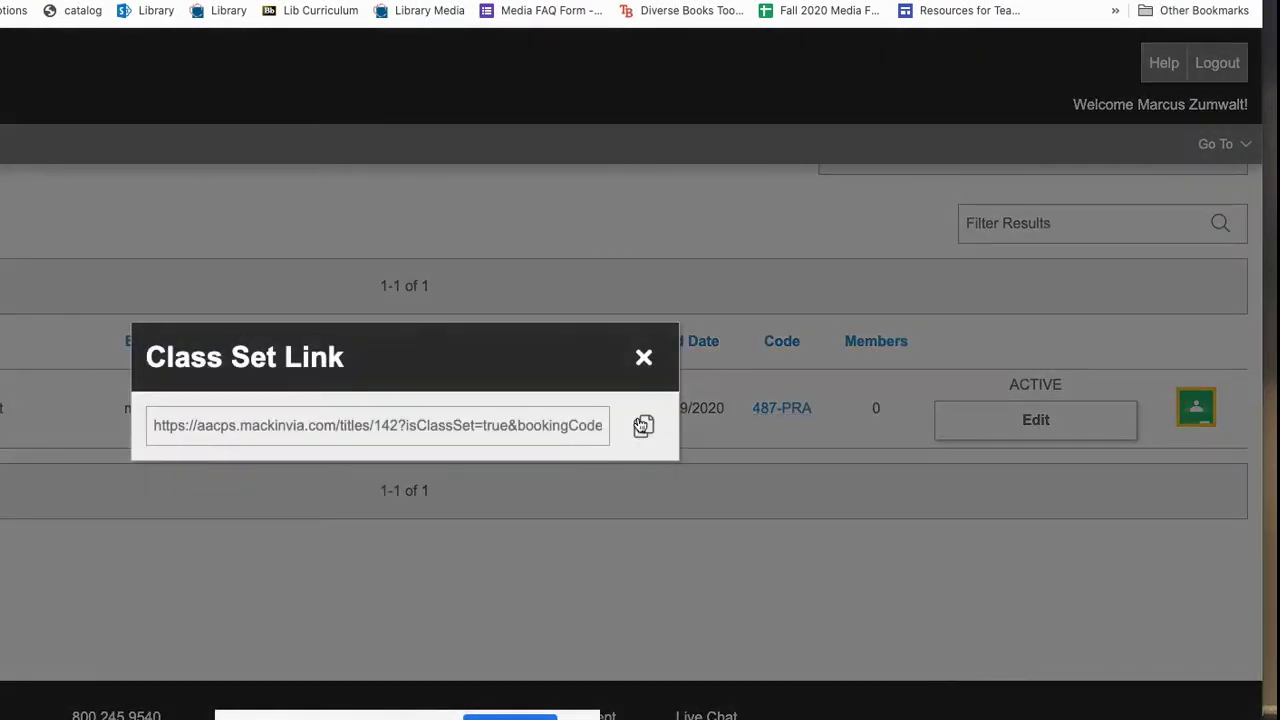
left_click(642, 427)
left_click(644, 358)
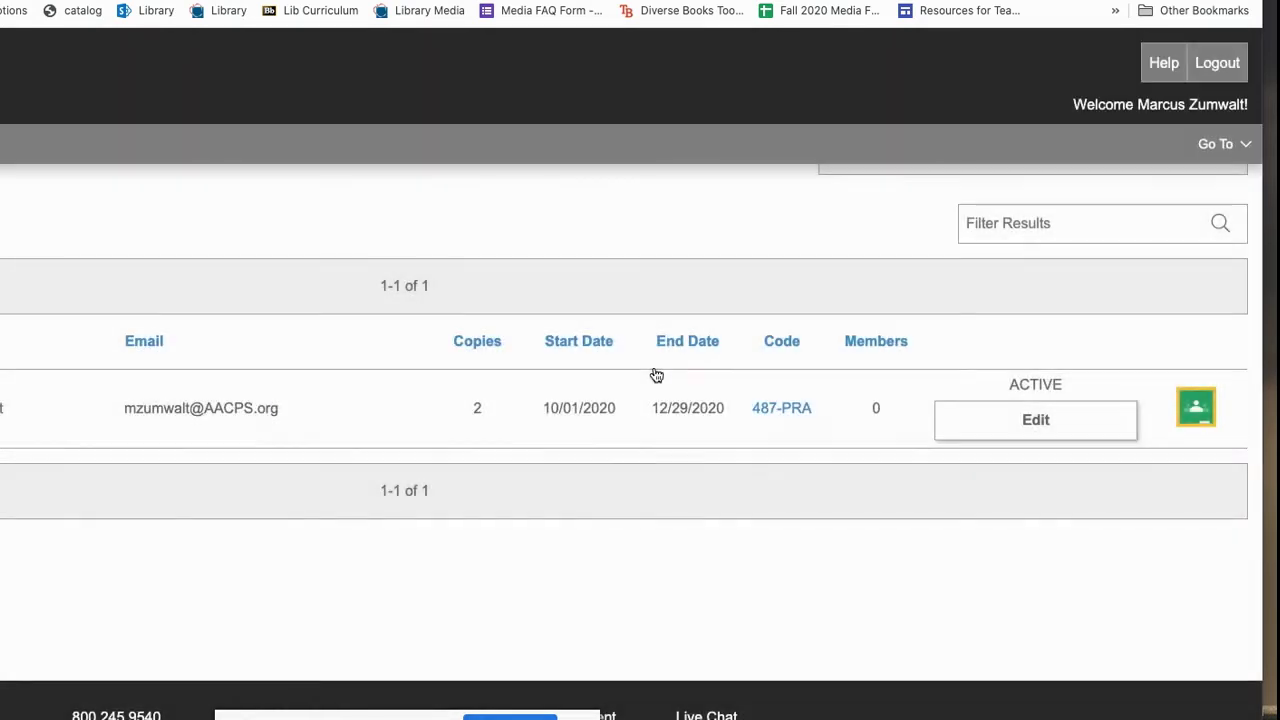
Share the class set to Google Classroom's IGNORE - Media Dept class as material.
left_click(1207, 409)
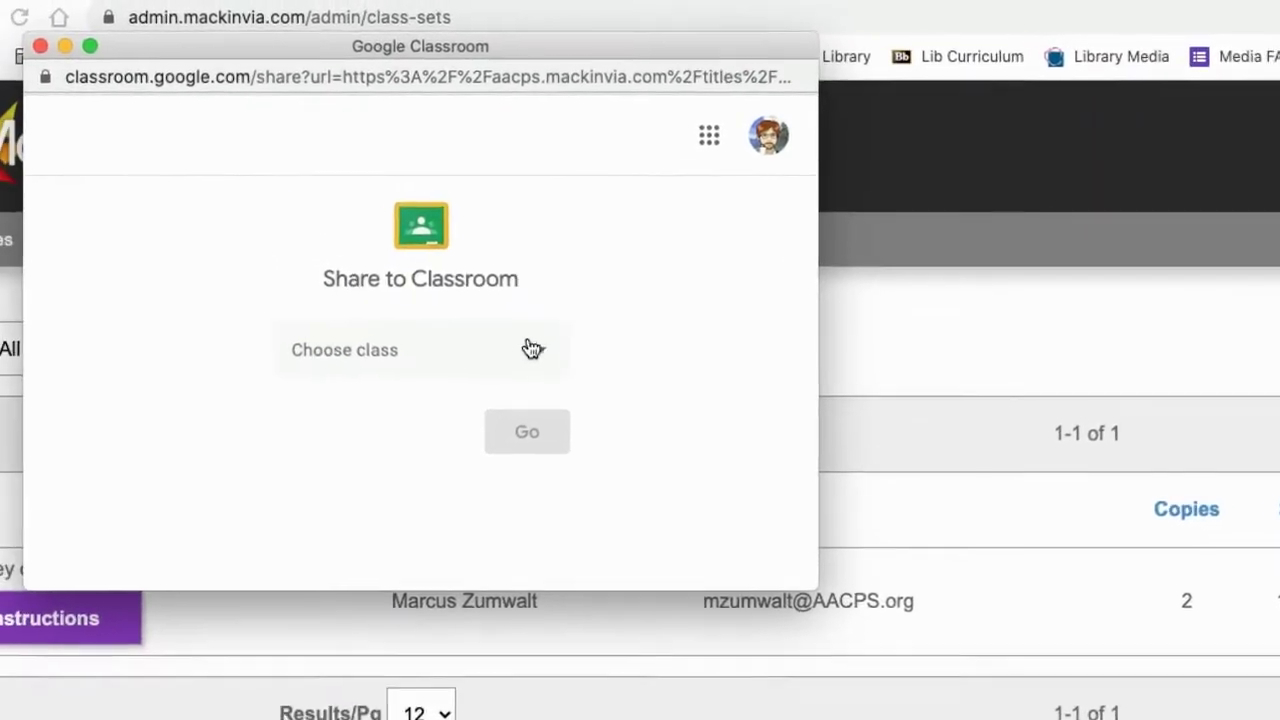
left_click(444, 328)
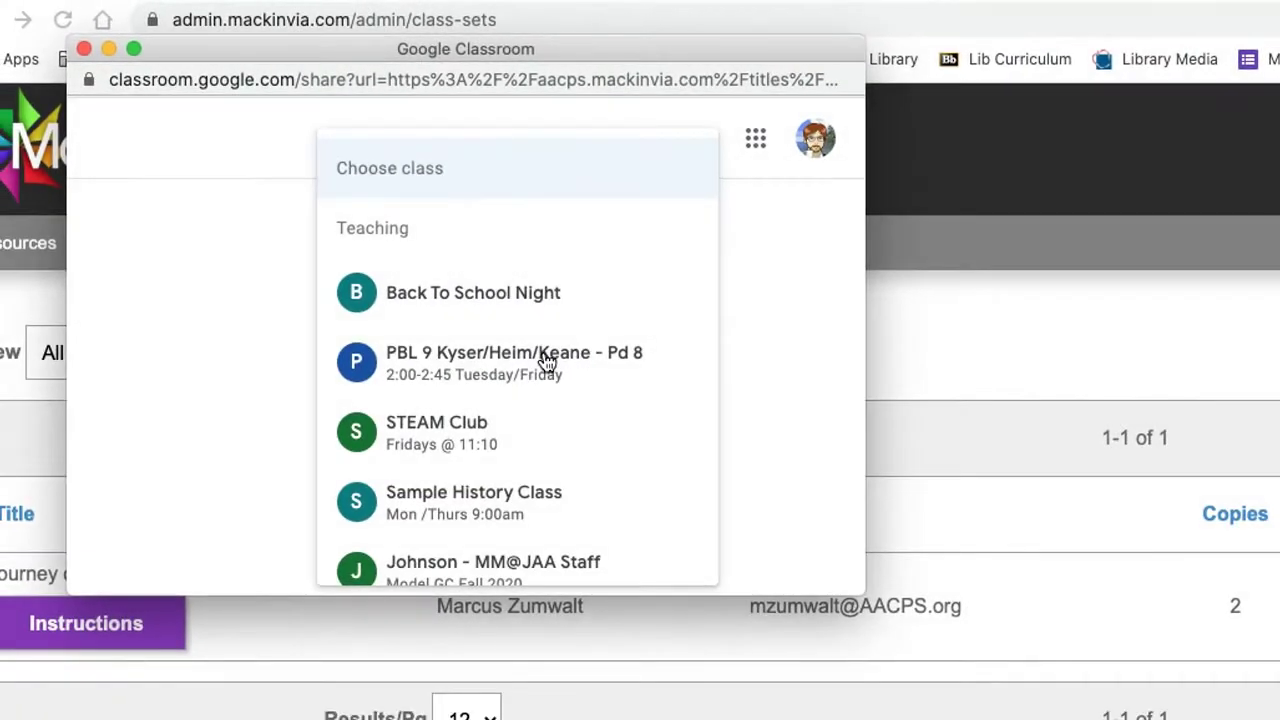
scroll(545, 360, "down", 2)
scroll(545, 360, "down", 2)
scroll(545, 360, "down", 2)
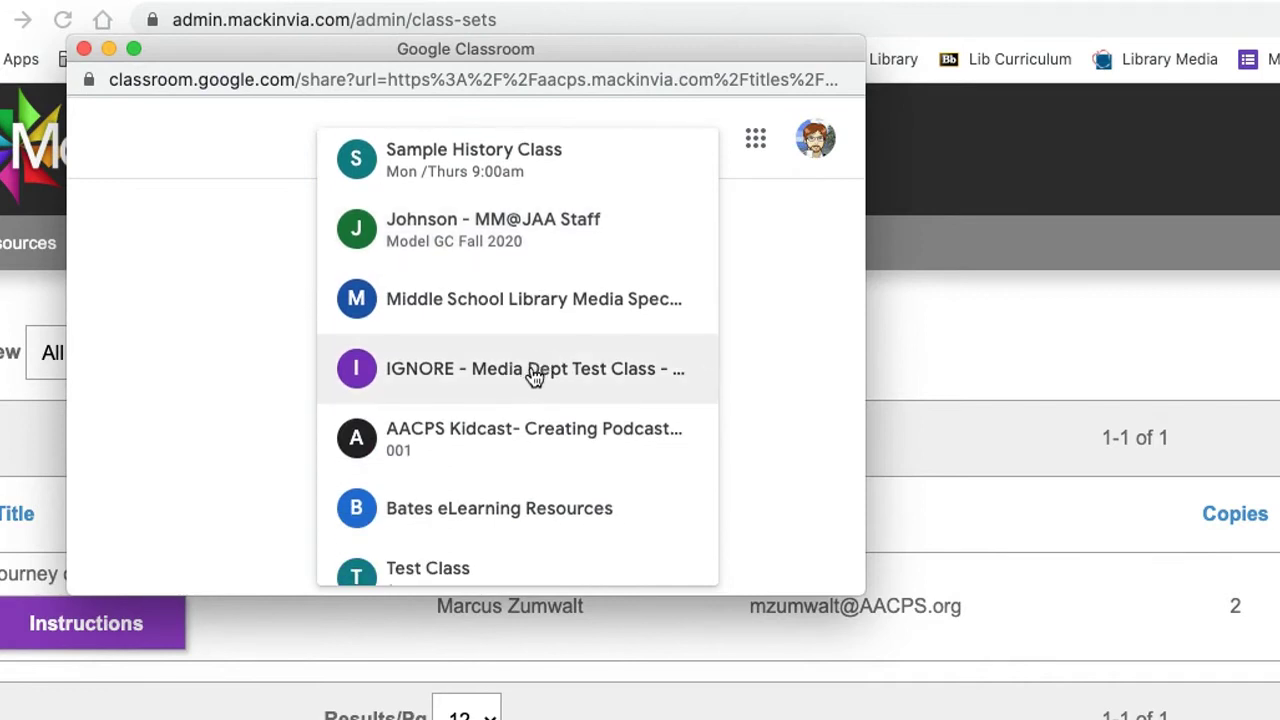
left_click(535, 375)
left_click(579, 463)
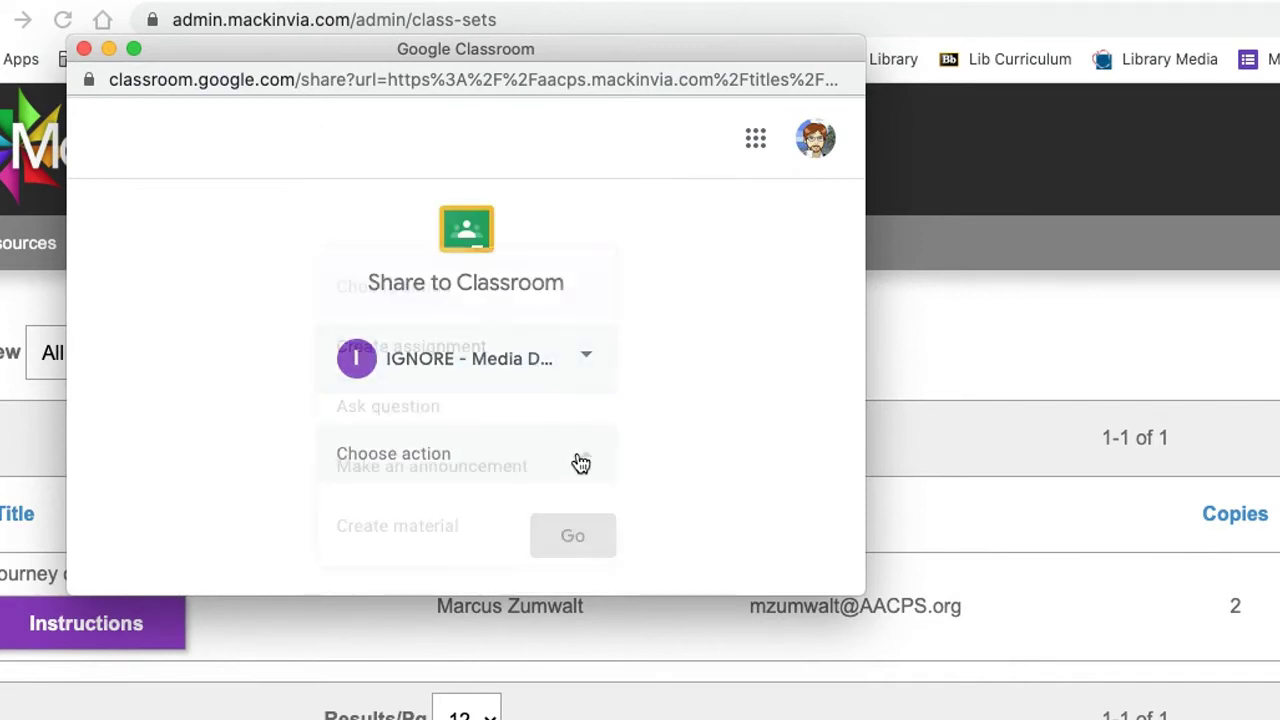
left_click(517, 521)
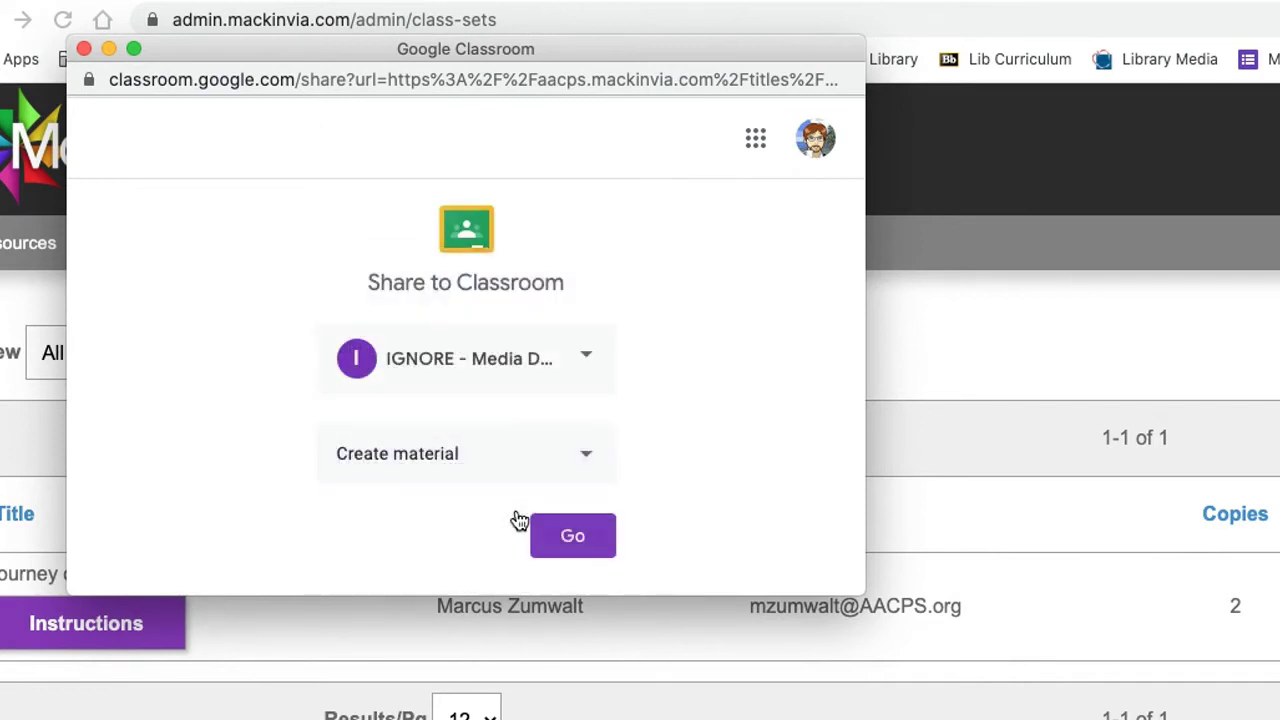
left_click(578, 538)
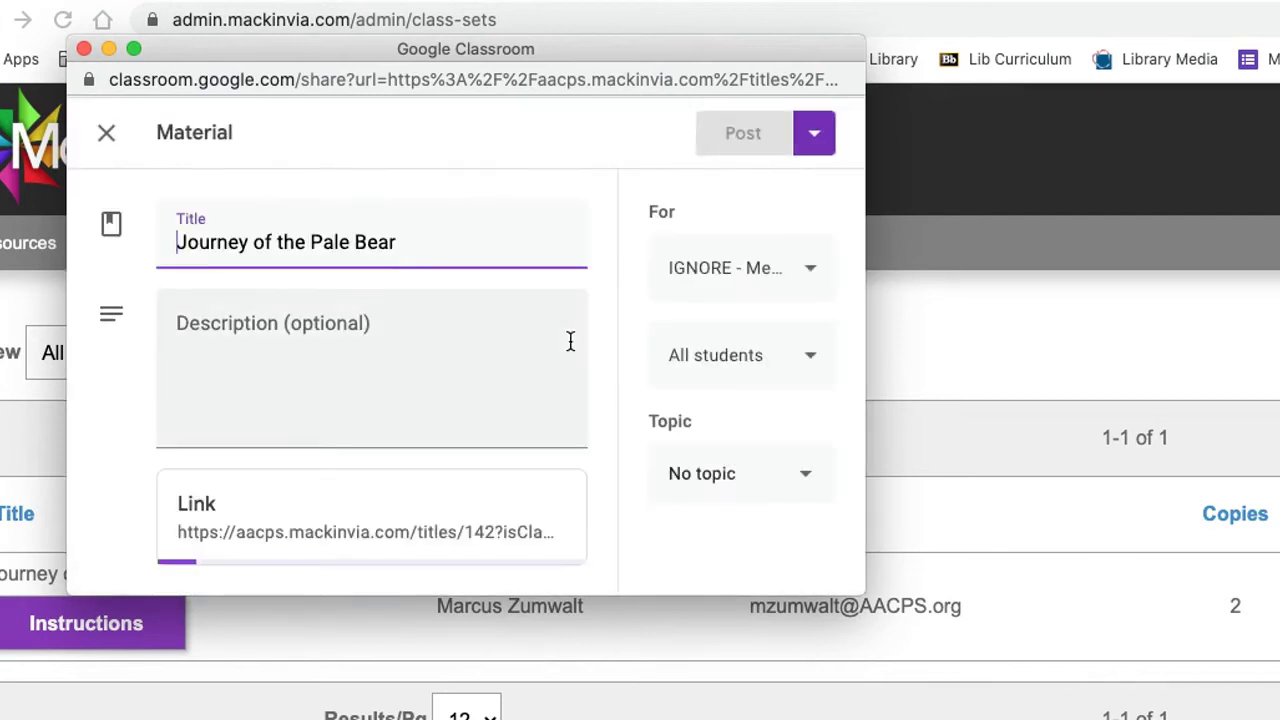
Add book-access instructions, limit recipients to two students, and post the material.
left_click(468, 330)
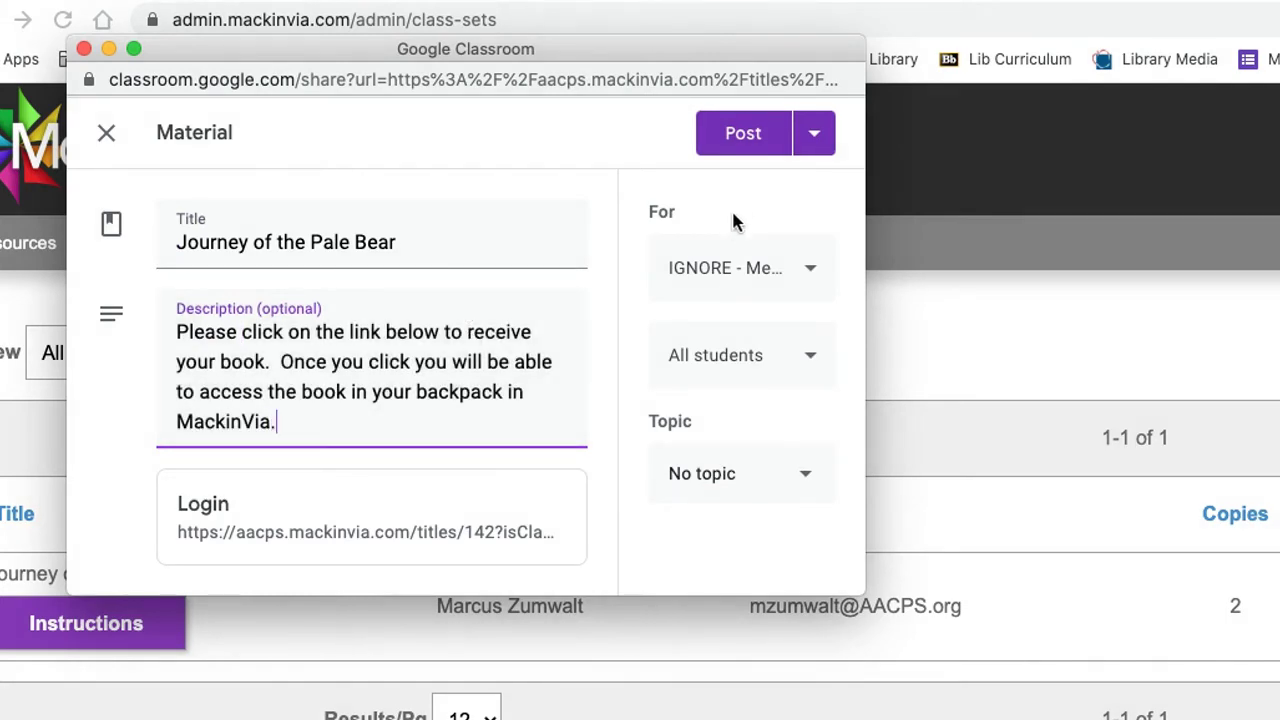
left_click(762, 340)
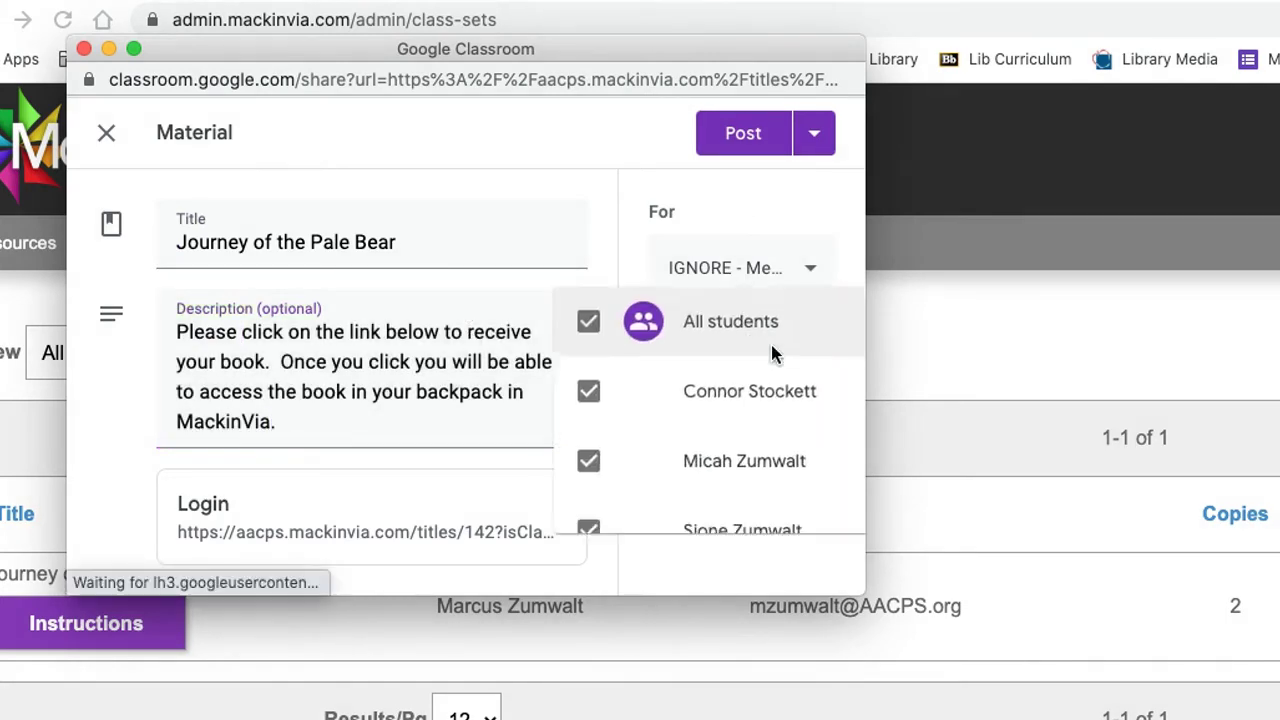
left_click(563, 393)
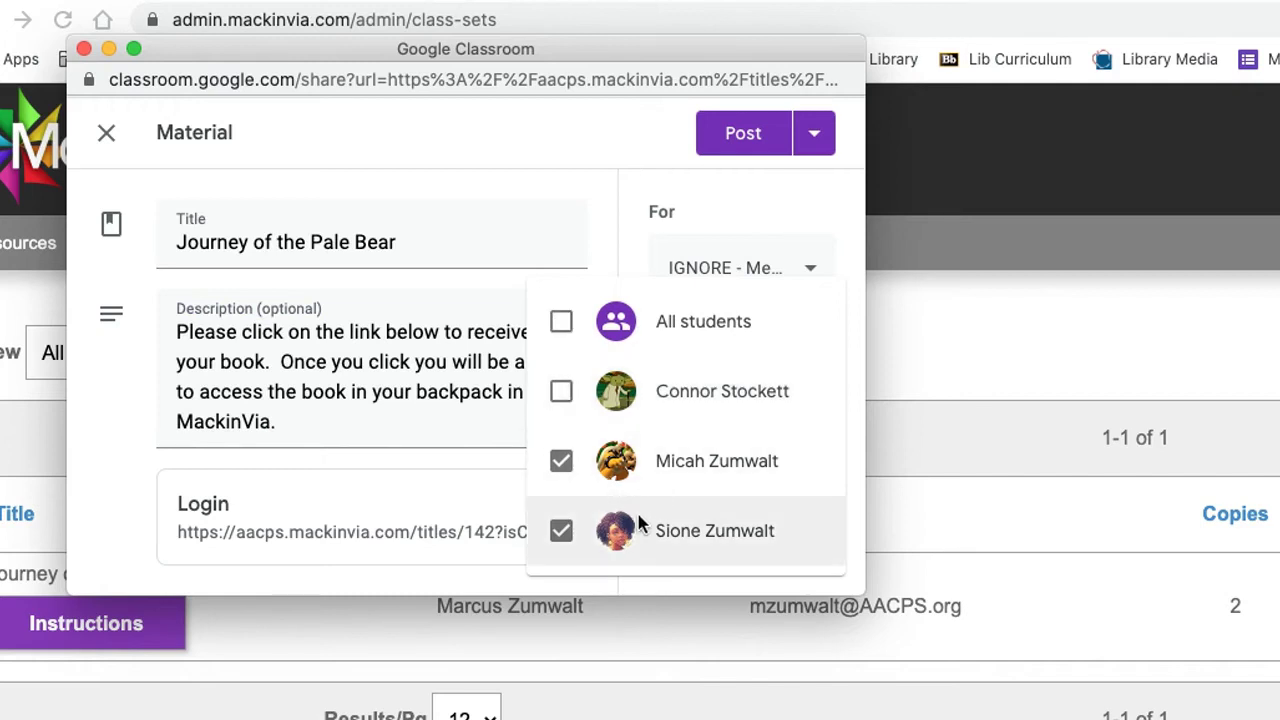
left_click(743, 148)
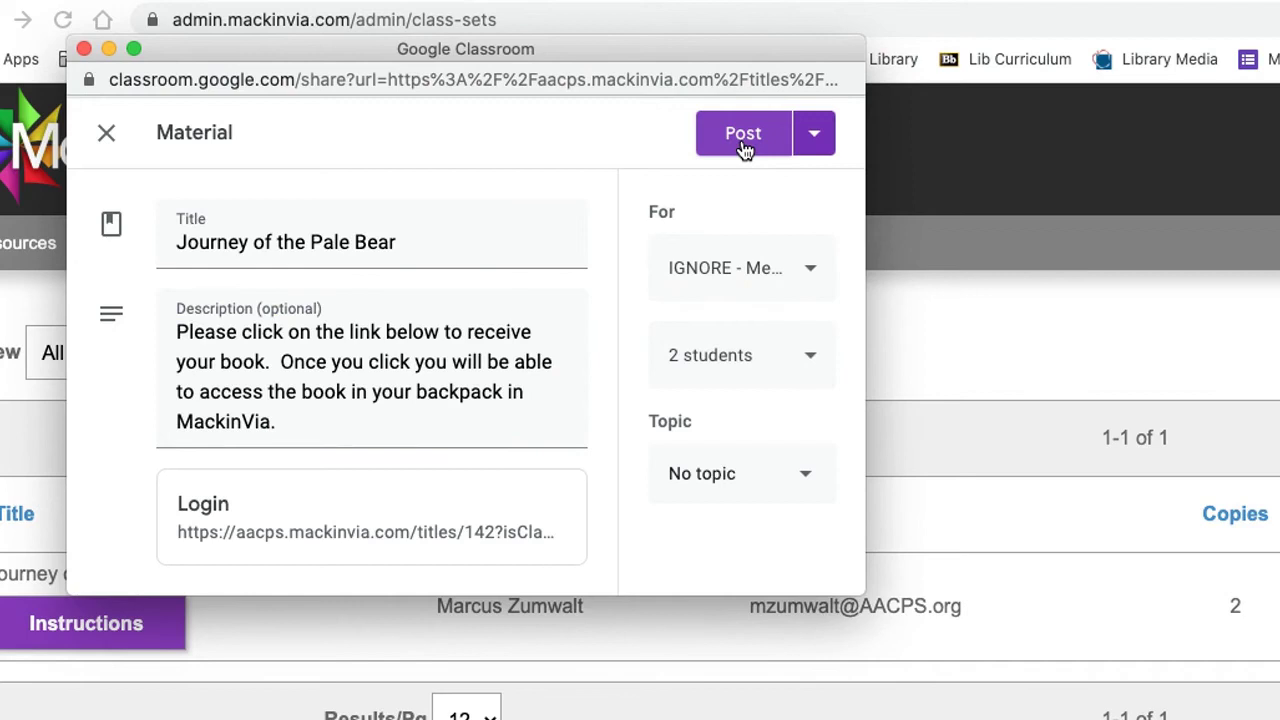
left_click(743, 140)
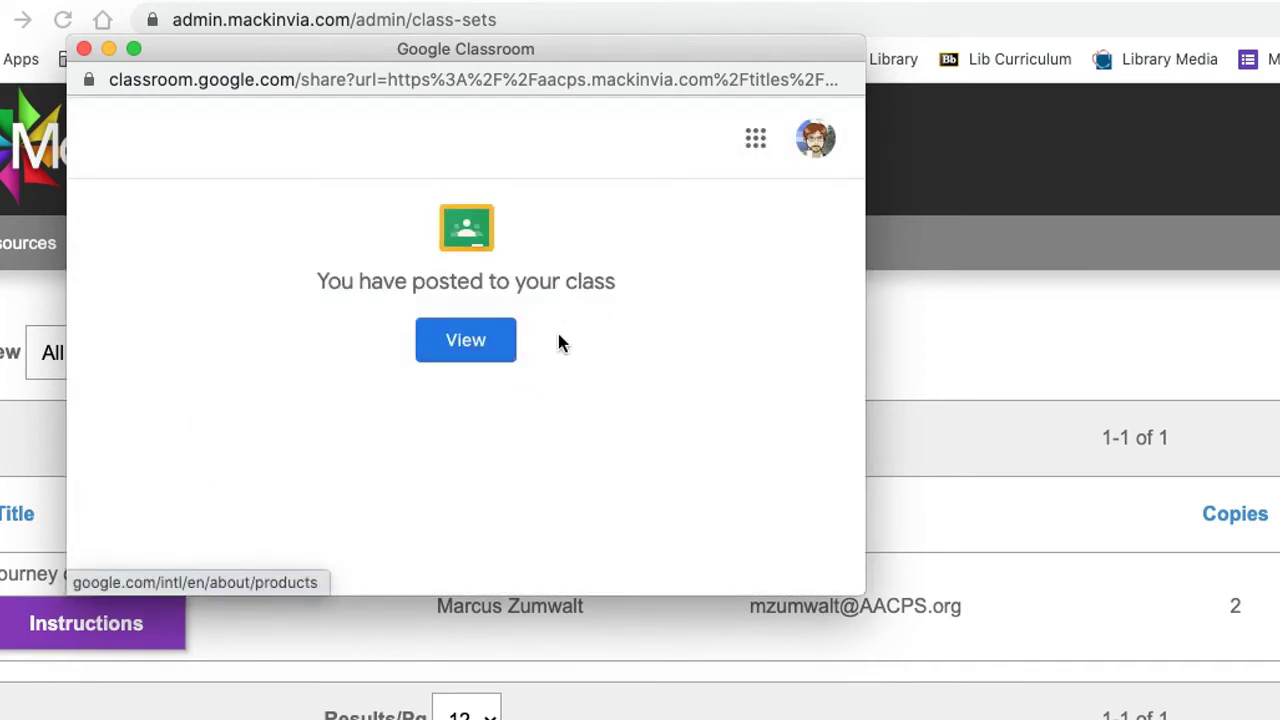
As a student, expand the newest Journey of the Pale Bear post in IGNORE - Media Dept Classwork.
left_click(465, 343)
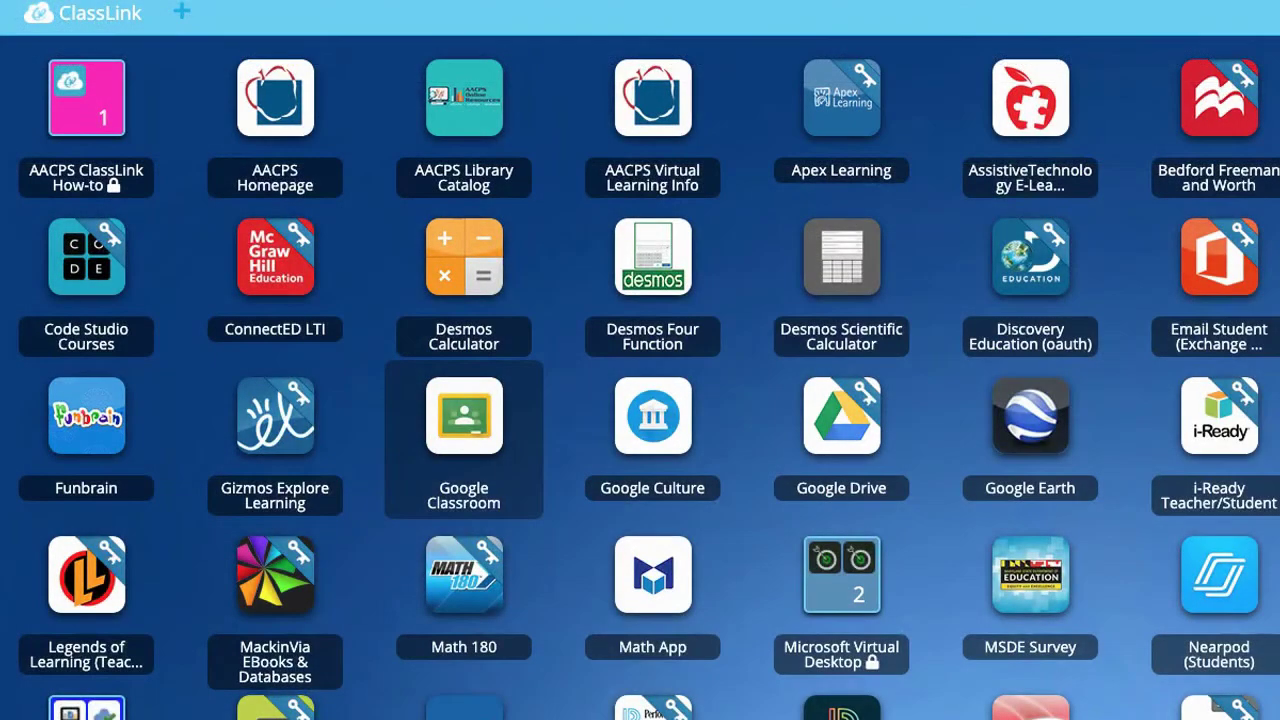
left_click(479, 433)
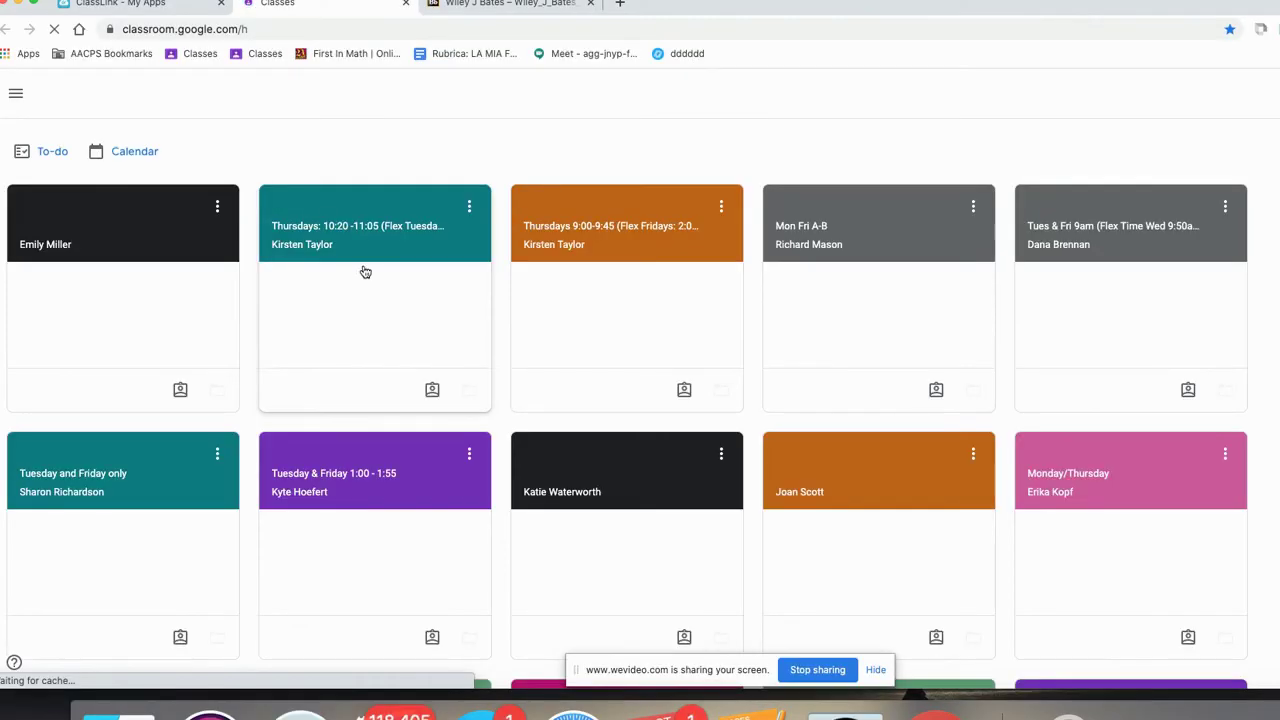
scroll(740, 374, "down", 3)
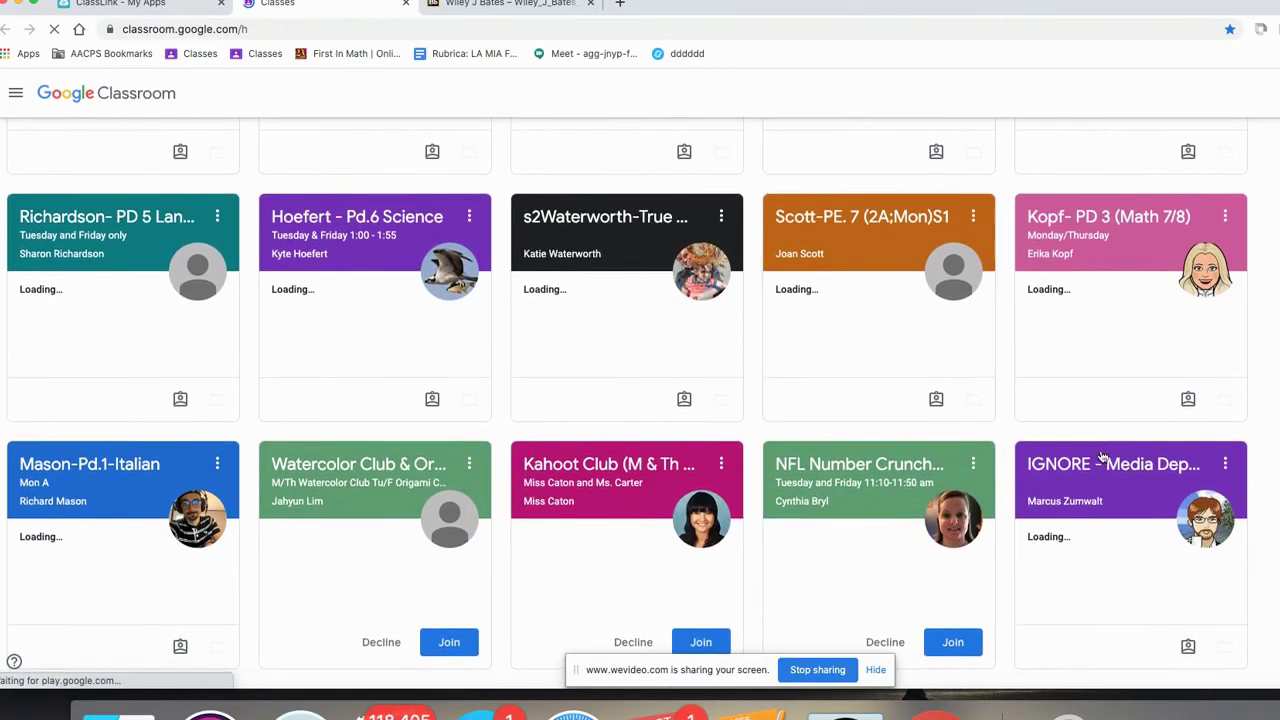
left_click(1102, 466)
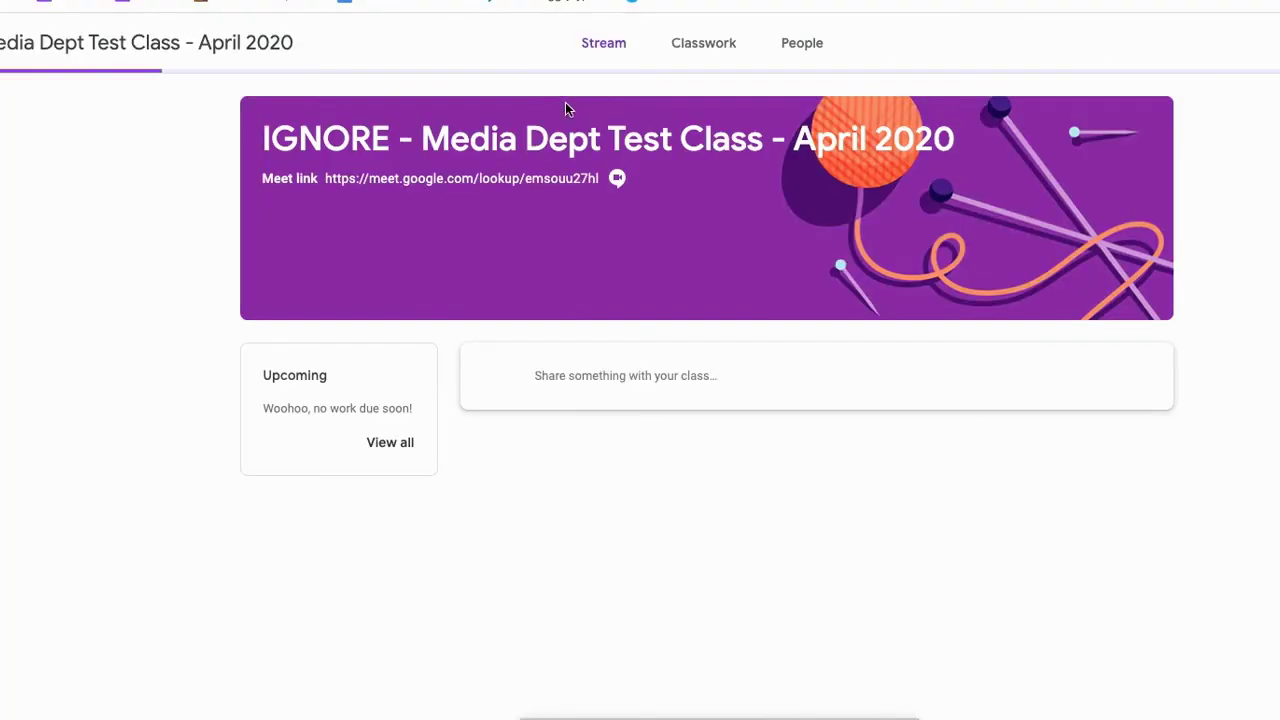
left_click(712, 46)
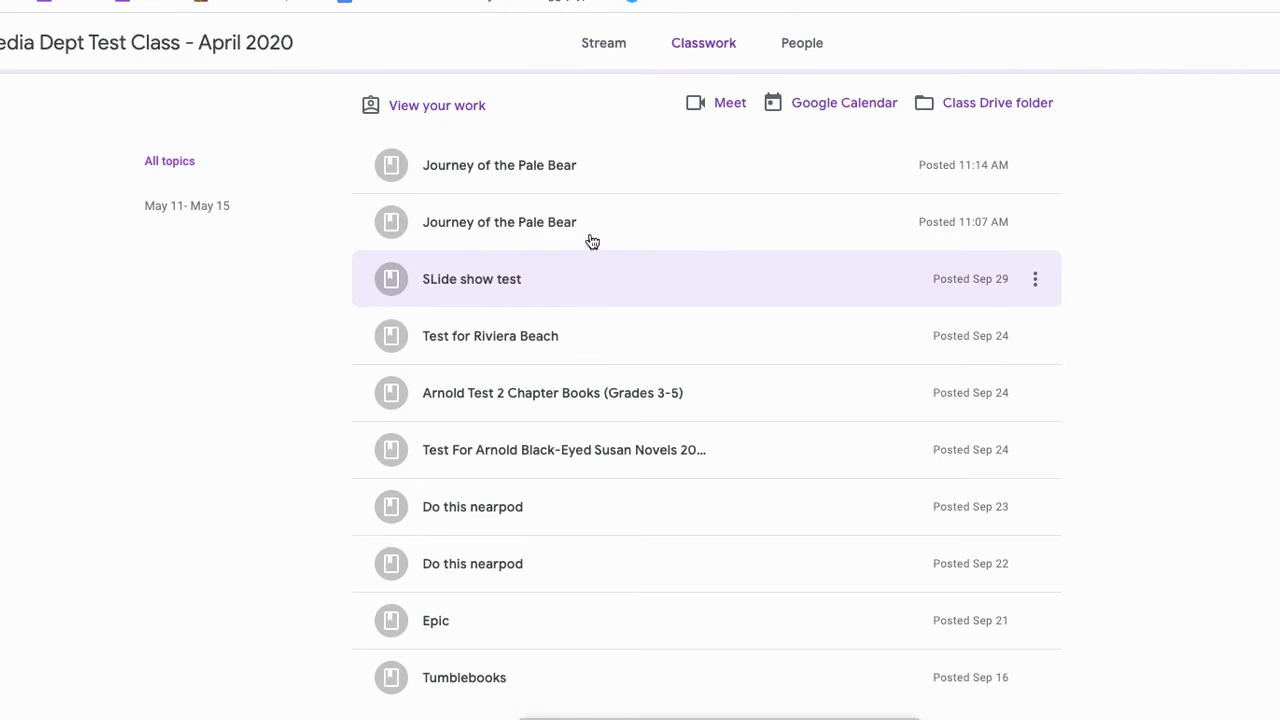
left_click(567, 172)
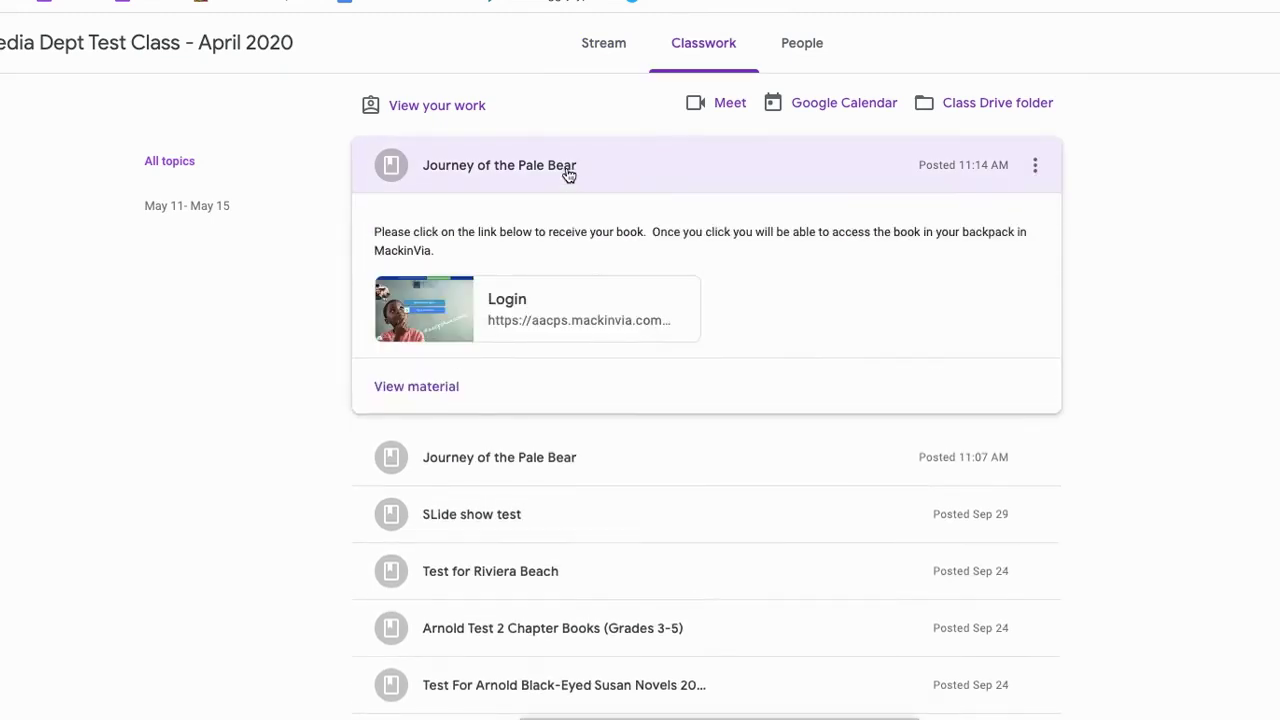
Follow the Login link and view the student's Class Sets checkouts in MackinVIA.
left_click(510, 309)
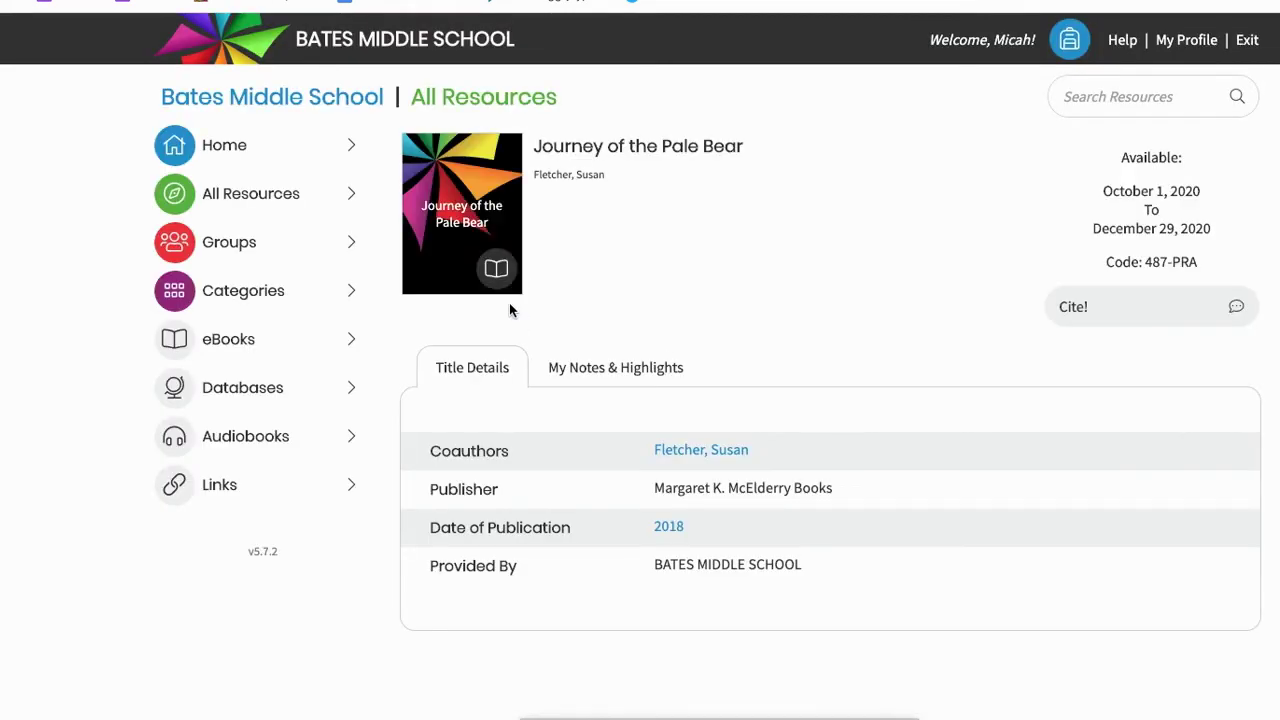
scroll(510, 309, "down", 1)
left_click(1069, 40)
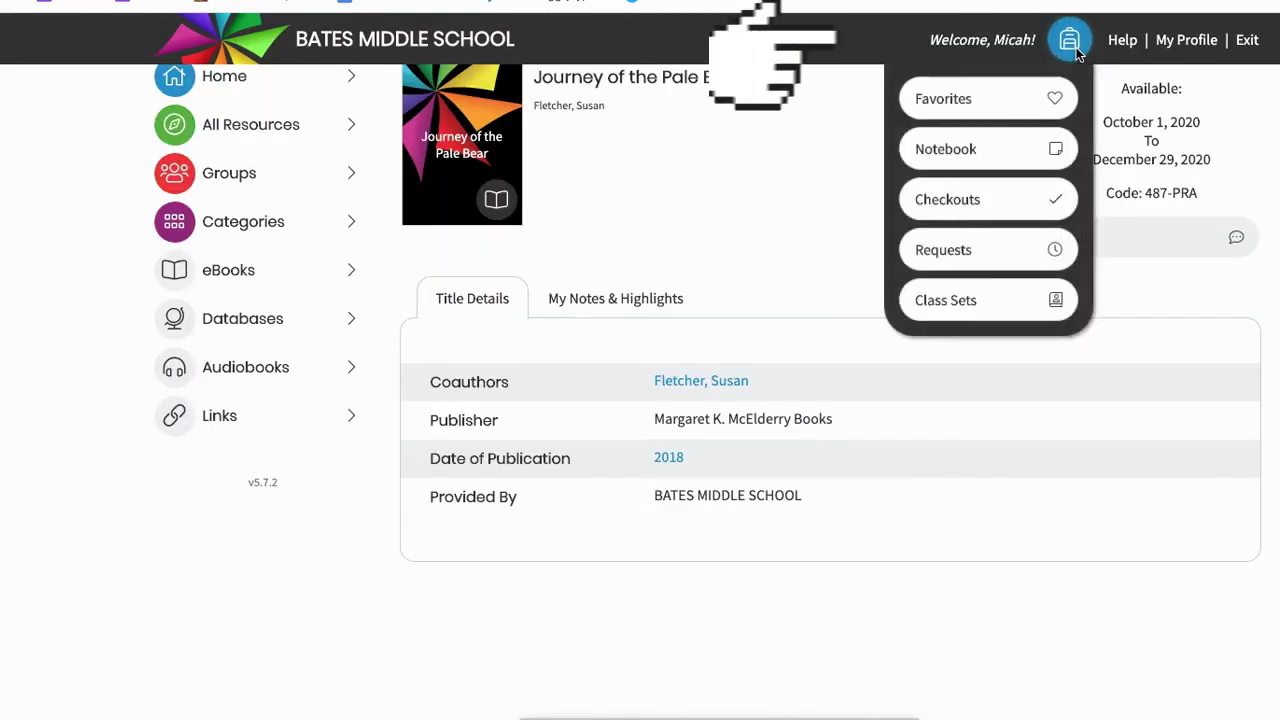
left_click(1017, 199)
left_click(1000, 302)
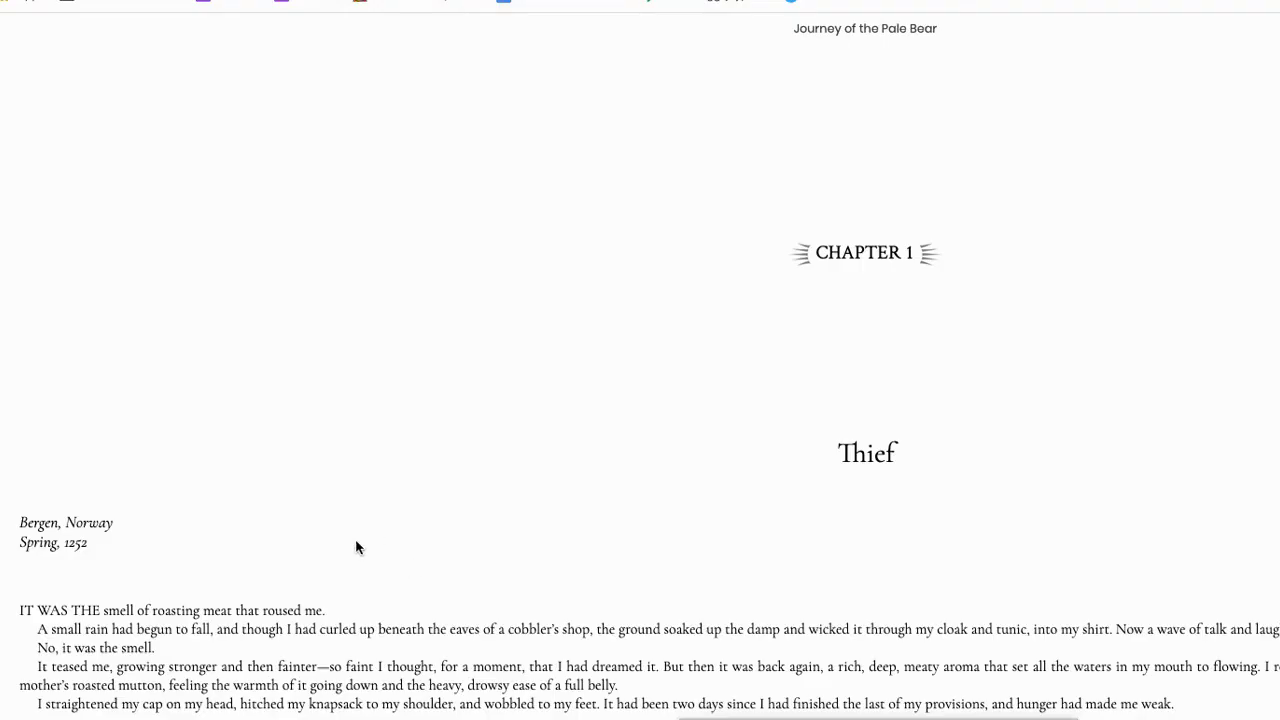
Highlight Chapter 1's opening lines and check the notebook's Chapter 2: Feral bookmark.
left_click_drag(37, 614, 272, 628)
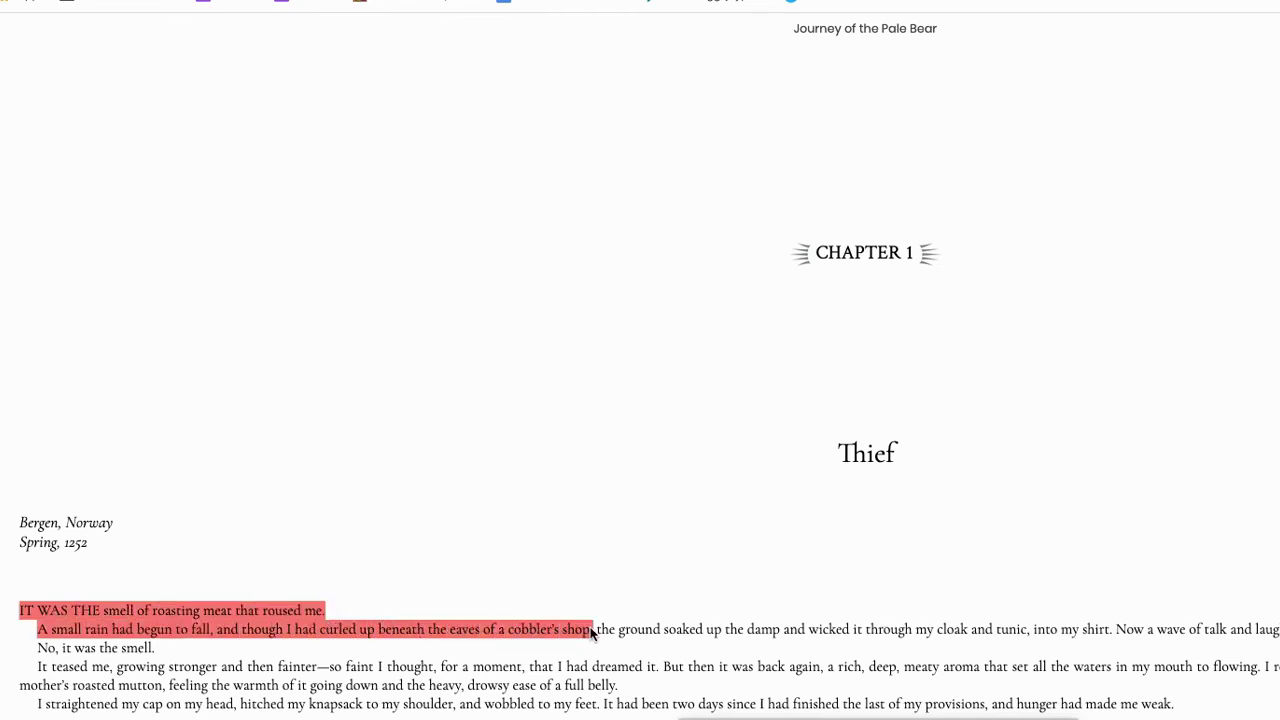
left_click(1043, 253)
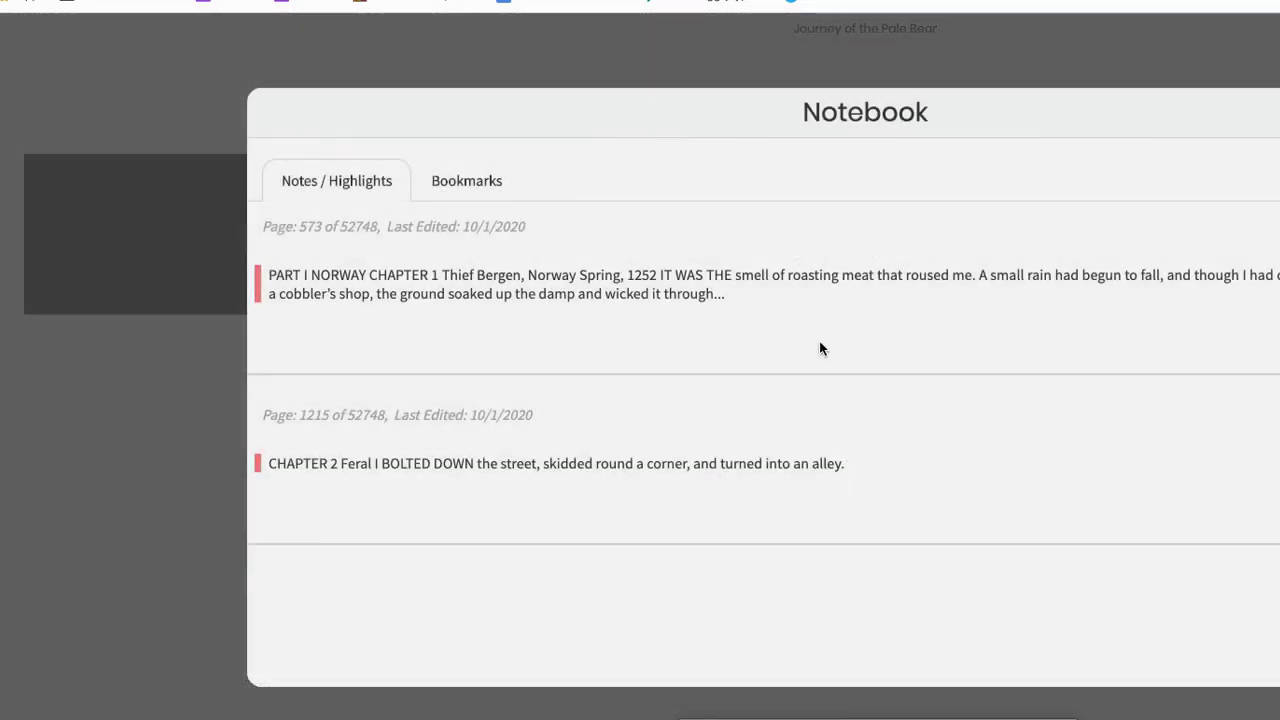
left_click(488, 192)
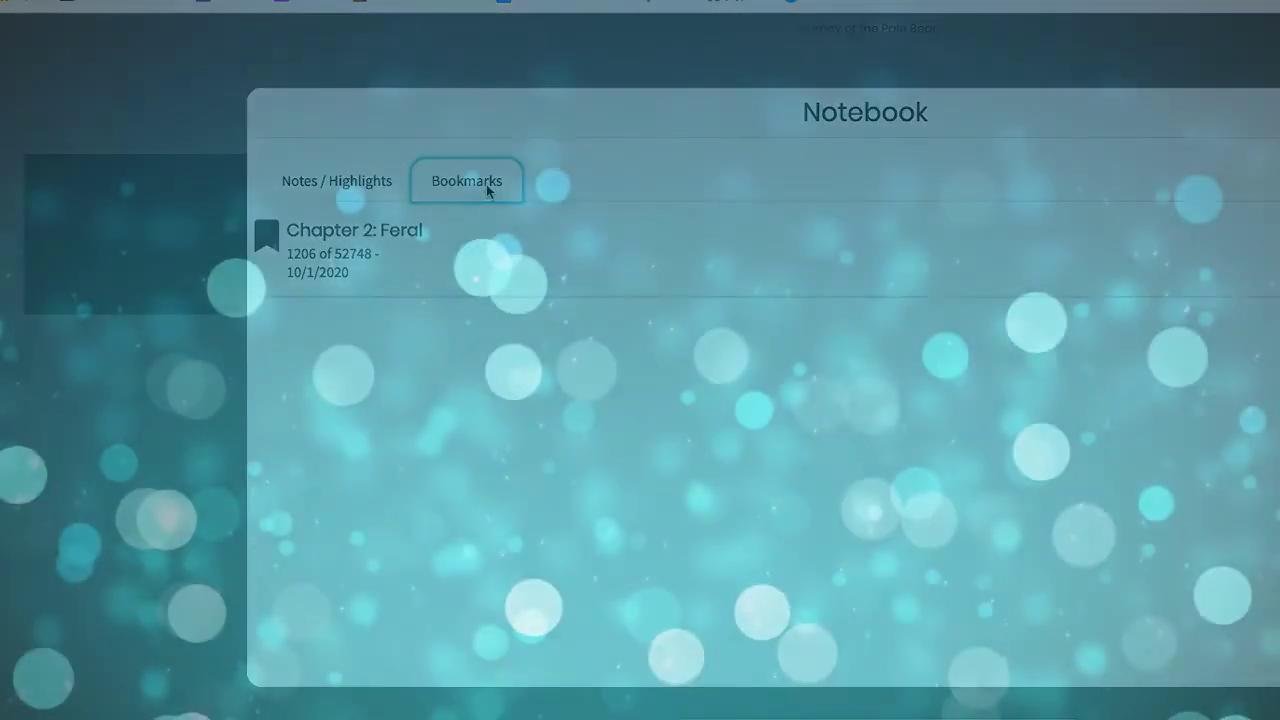